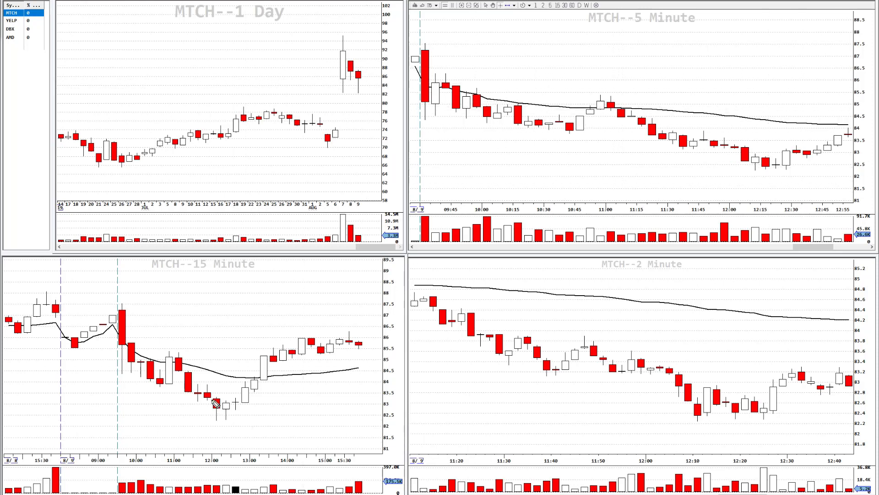
Step: Box the midday bottoming candles on the 15-minute MTCH chart and replace the box with a short mark under each of the two lows
mouse_move(214, 420)
mouse_down()
mouse_move(198, 429)
mouse_move(237, 436)
mouse_up()
mouse_move(246, 399)
mouse_down()
mouse_move(227, 395)
mouse_move(207, 414)
mouse_move(250, 428)
mouse_move(250, 395)
mouse_up()
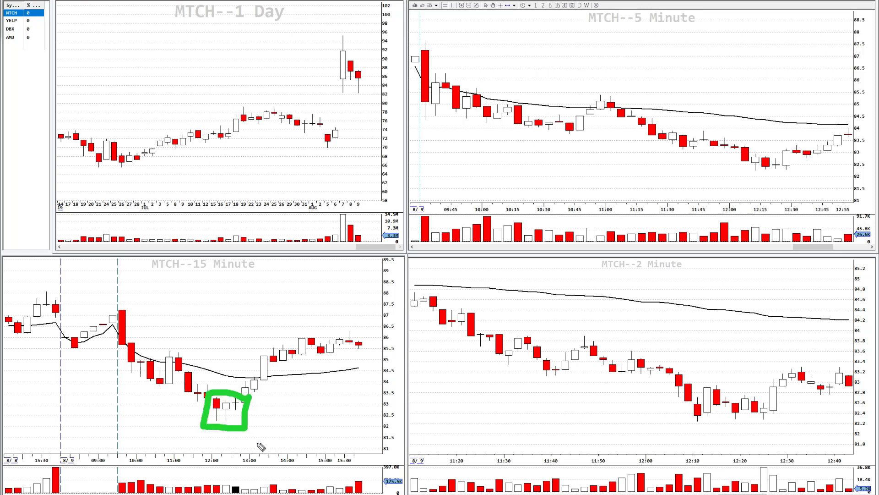
drag(208, 439, 216, 426)
drag(221, 425, 232, 441)
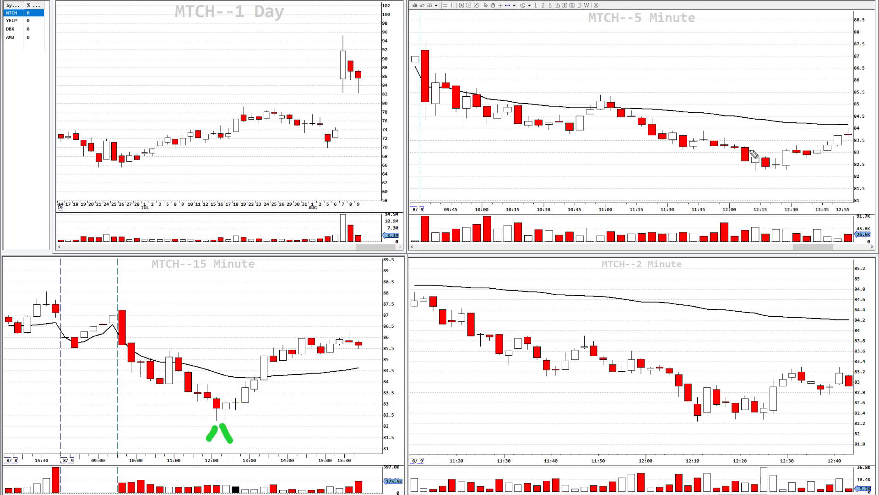
Step: Draw a vertical mark under each of the three lows between about 12:15 and 12:30 on the 5-minute MTCH chart
drag(758, 174, 758, 203)
drag(778, 172, 779, 201)
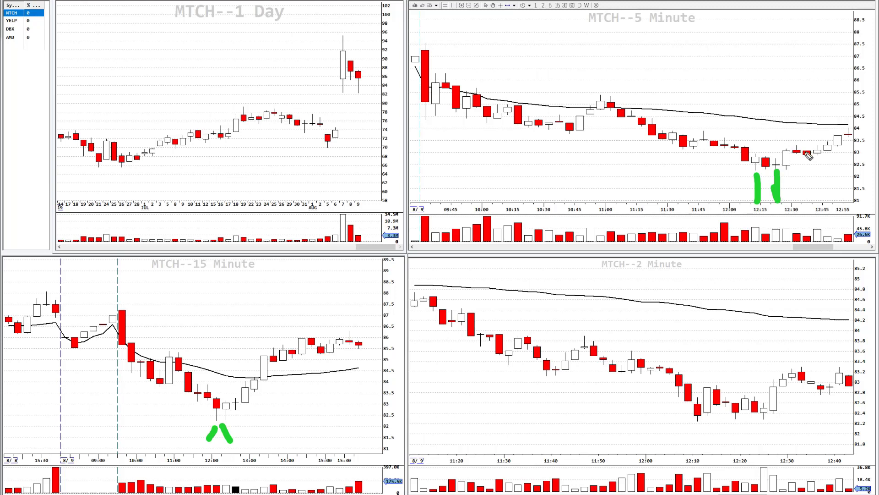
drag(788, 172, 786, 188)
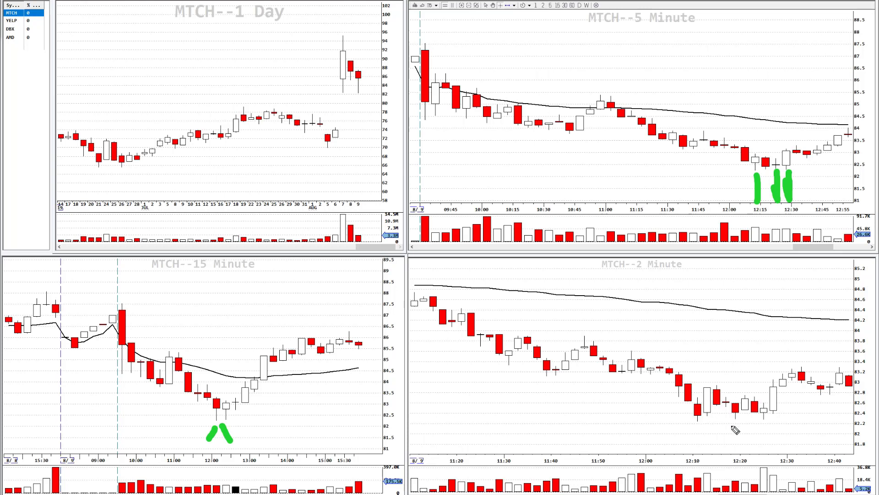
Step: Outline the descending triangle before 12:05 on the 2-minute chart, add a downward breakdown arrow, and clear the drawings
drag(535, 375, 676, 374)
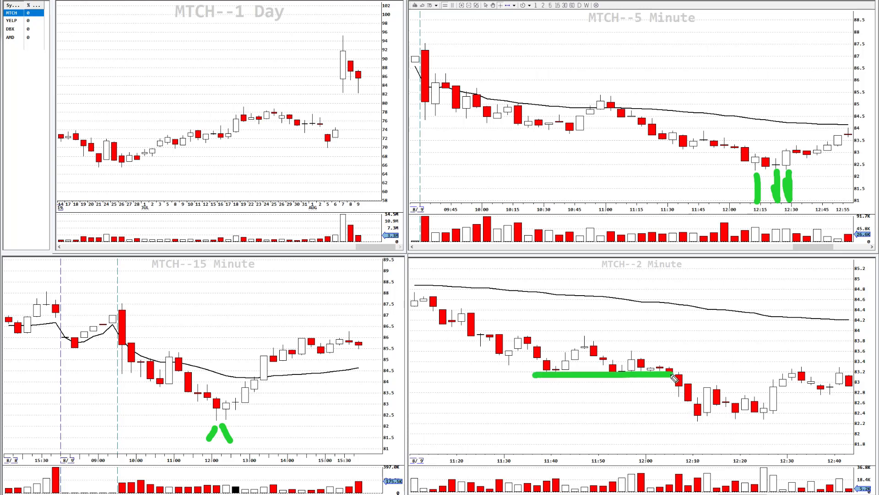
drag(516, 320, 677, 378)
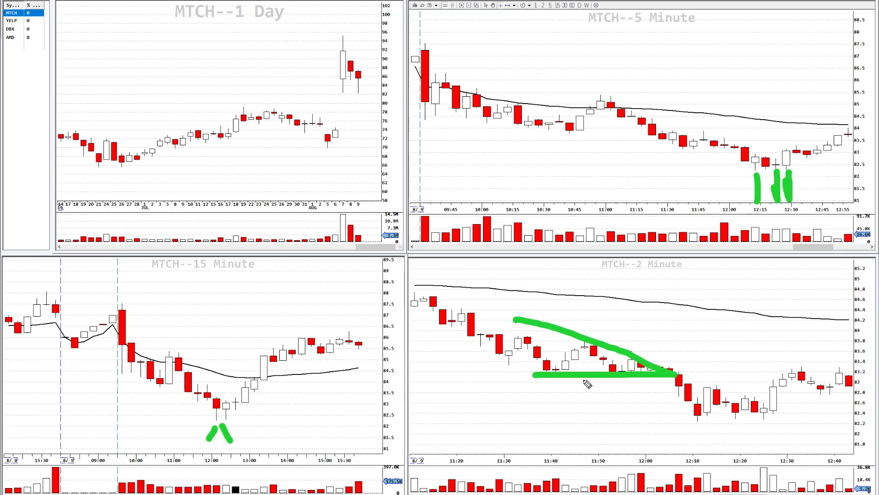
mouse_move(678, 392)
mouse_down()
mouse_move(685, 457)
mouse_move(690, 445)
mouse_up()
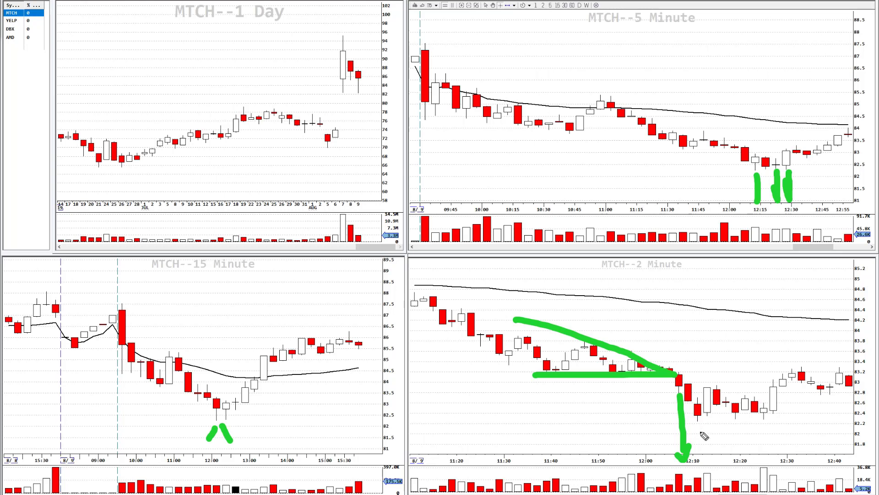
key(e)
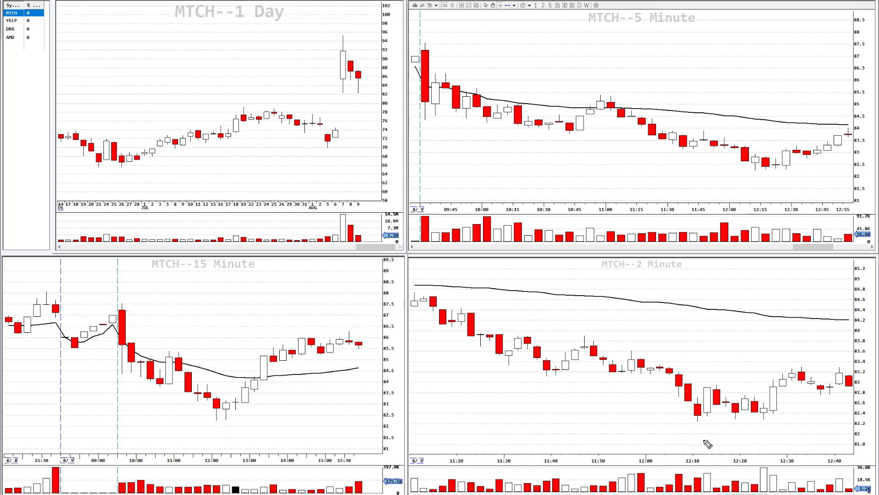
Step: Mark the pair of lows just after 12:10 and the low near 12:20 on the 2-minute chart, and clear the marks
mouse_move(699, 421)
mouse_down()
mouse_move(699, 432)
mouse_move(710, 422)
mouse_move(714, 432)
mouse_up()
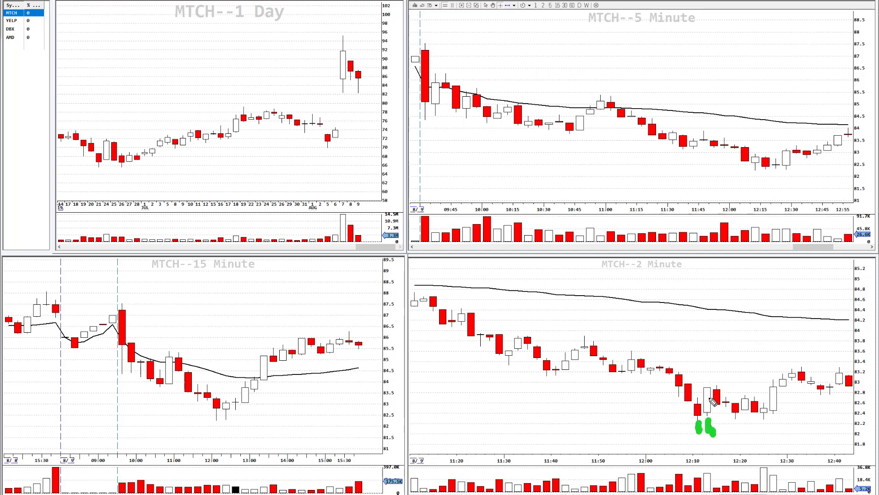
drag(735, 418, 735, 464)
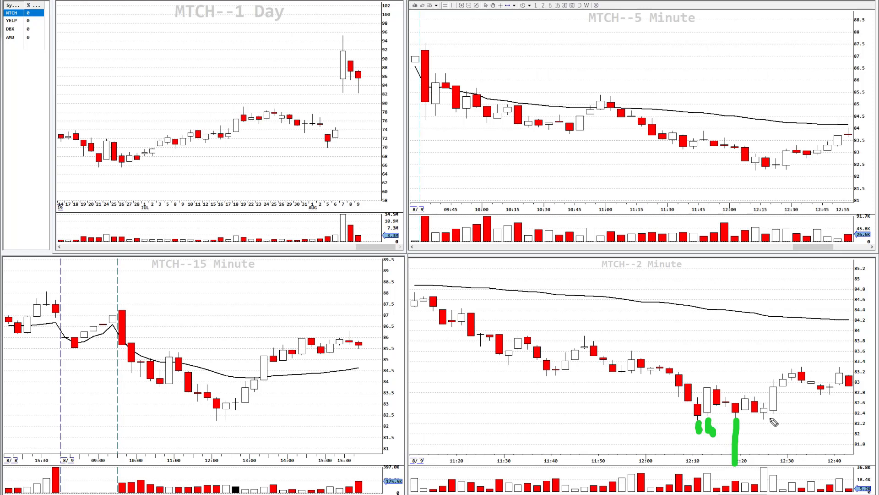
key(e)
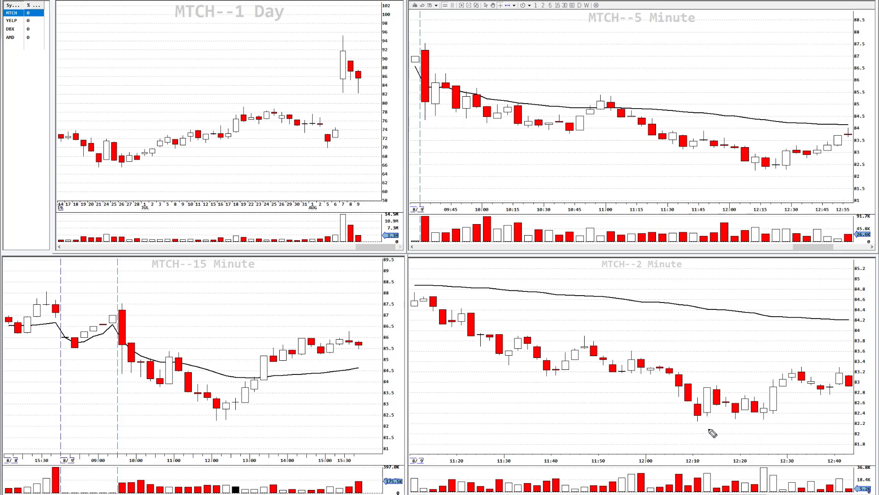
Step: Trace the triple-bottom zigzag on the 2-minute chart, tick its three lows, and draw a horizontal support line beneath them
mouse_move(677, 383)
mouse_down()
mouse_move(698, 417)
mouse_move(767, 418)
mouse_move(788, 378)
mouse_up()
mouse_move(697, 426)
mouse_down()
mouse_move(688, 433)
mouse_move(767, 432)
mouse_up()
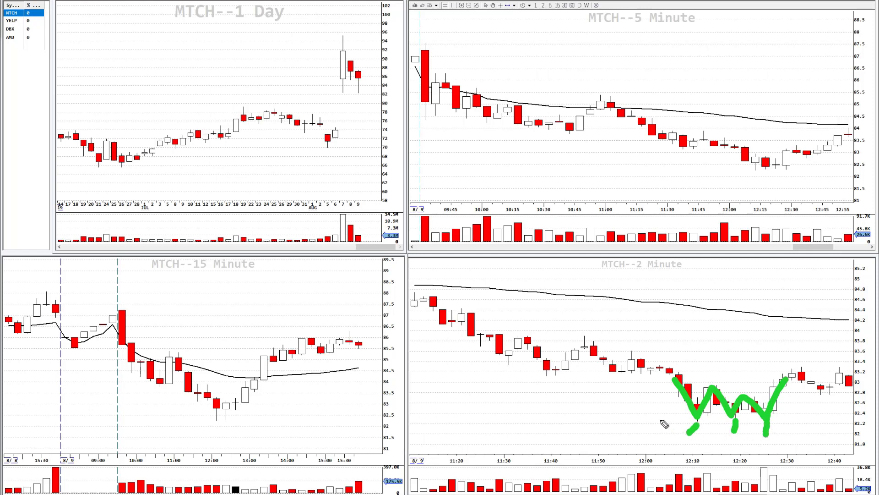
drag(659, 420, 840, 419)
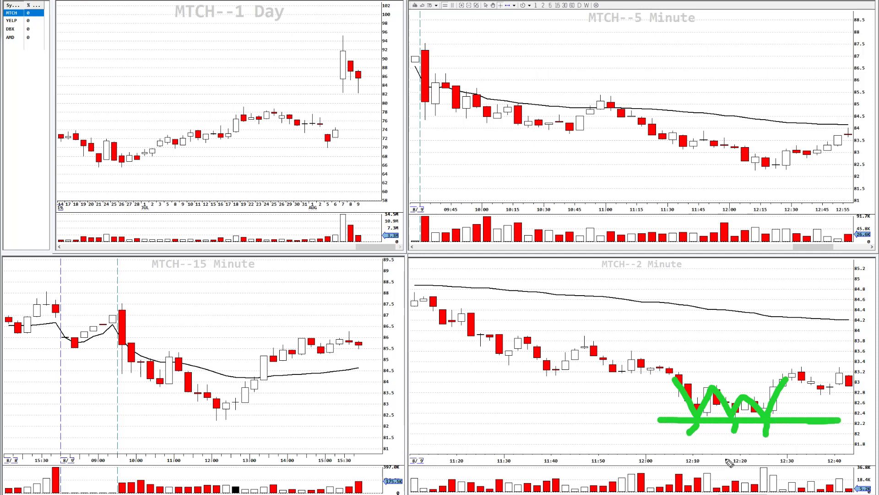
Step: Circle the volume bars below the triple bottom on the 2-minute chart, underline the three price lows, and clear the drawings
mouse_move(709, 467)
mouse_down()
mouse_move(699, 465)
mouse_move(689, 486)
mouse_move(707, 481)
mouse_move(730, 492)
mouse_move(747, 477)
mouse_up()
mouse_move(784, 474)
mouse_down()
mouse_move(774, 465)
mouse_move(755, 488)
mouse_move(779, 477)
mouse_up()
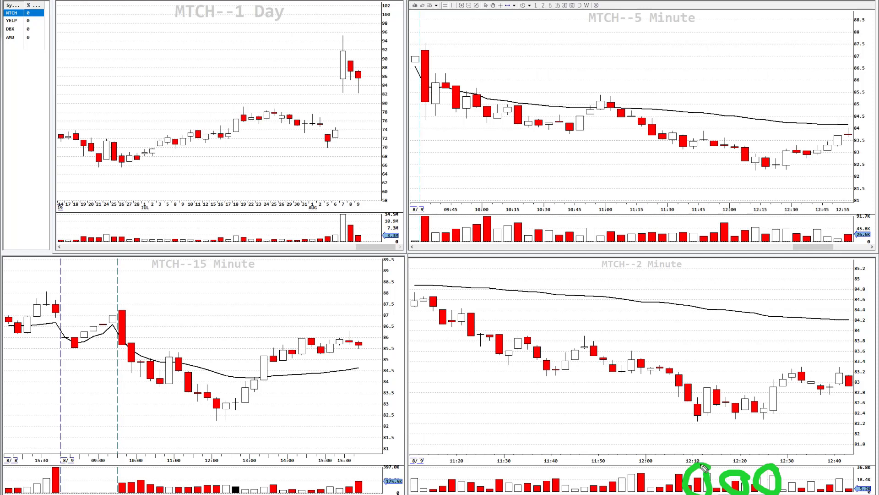
drag(701, 418, 781, 419)
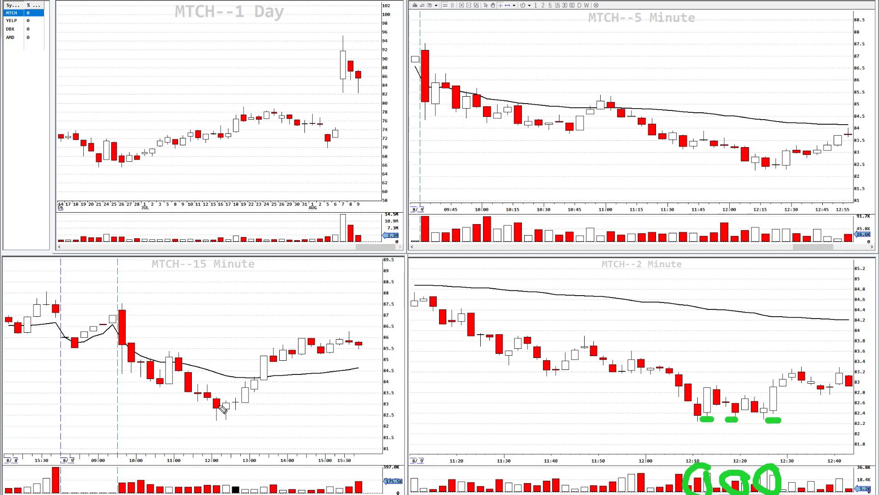
key(Escape)
Step: Mark the entry, upward move and double low on the 15-minute chart, and trace the lower highs and lower lows on the 5-minute chart
mouse_move(226, 400)
mouse_down()
mouse_move(239, 401)
mouse_move(267, 355)
mouse_move(264, 377)
mouse_up()
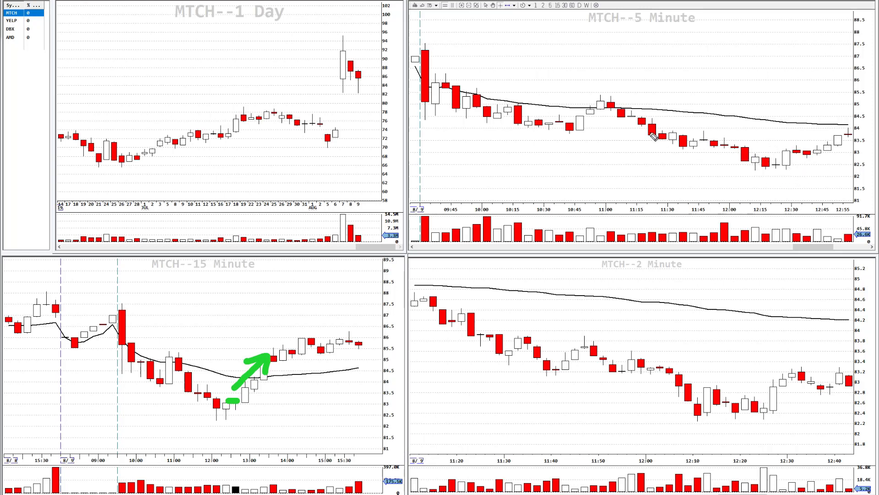
mouse_move(574, 131)
mouse_down()
mouse_move(602, 105)
mouse_move(701, 135)
mouse_move(765, 172)
mouse_move(792, 151)
mouse_move(831, 189)
mouse_up()
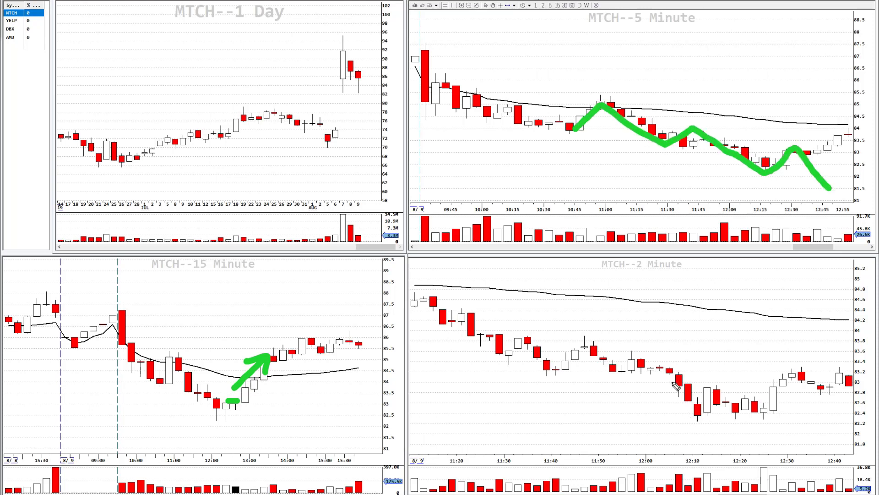
drag(211, 425, 234, 425)
Step: Trace the triple bottom on the 2-minute chart, draw a vertical mark below each of its three lows, and clear all drawings
mouse_move(673, 374)
mouse_down()
mouse_move(723, 400)
mouse_move(759, 400)
mouse_move(785, 369)
mouse_up()
drag(694, 429, 690, 469)
drag(733, 428, 734, 460)
drag(774, 428, 772, 461)
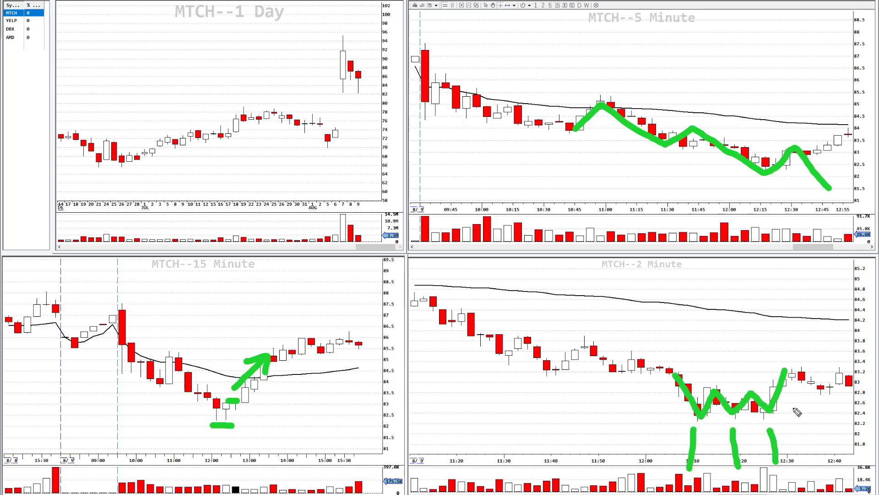
key(e)
Step: Mark the breakout entry level after the bottom on both the 2-minute and 15-minute charts, and clear the marks
mouse_move(784, 398)
mouse_down()
mouse_move(768, 399)
mouse_move(787, 398)
mouse_up()
drag(227, 398, 250, 398)
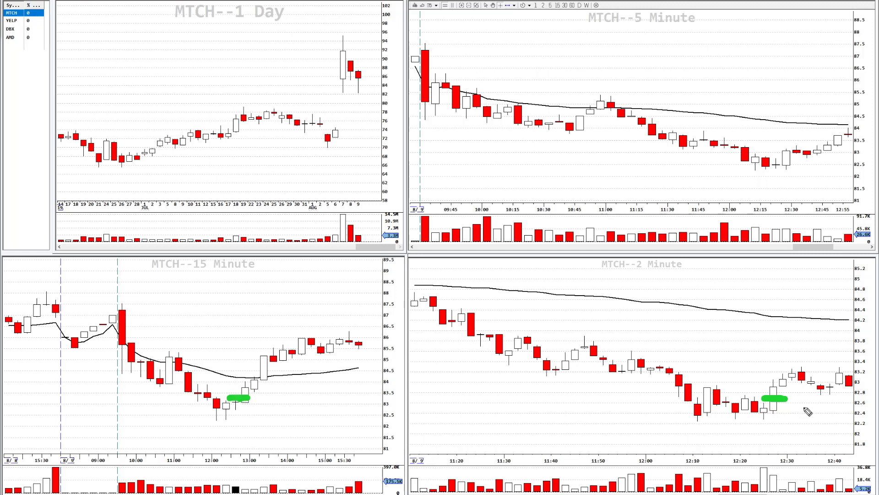
key(e)
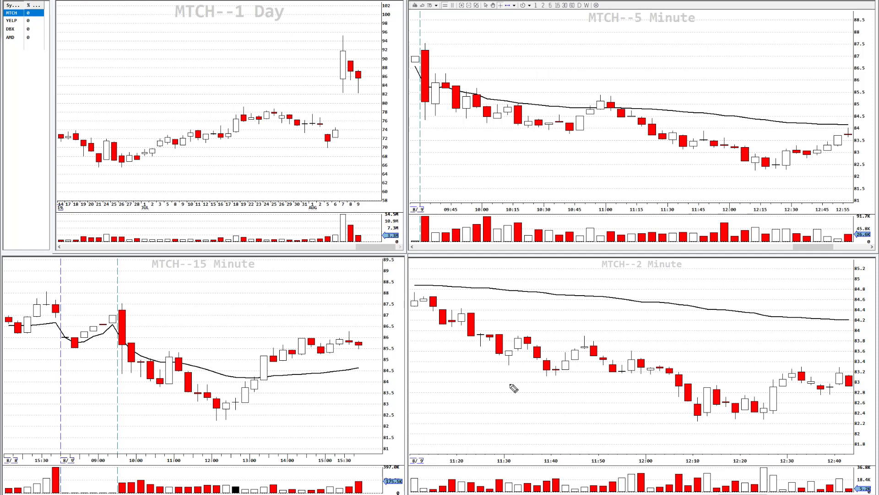
Step: Place a horizontal price line at 82.42 and point arrows at it on the daily and 15-minute charts, leaving only the line
click(344, 93)
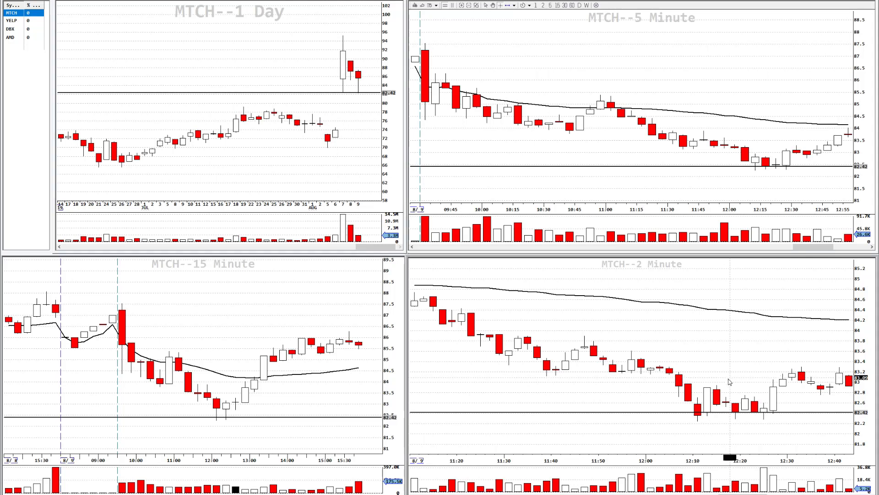
mouse_move(340, 98)
mouse_down()
mouse_move(330, 113)
mouse_move(345, 101)
mouse_up()
click(218, 422)
mouse_move(219, 422)
mouse_down()
mouse_move(209, 434)
mouse_move(225, 426)
mouse_up()
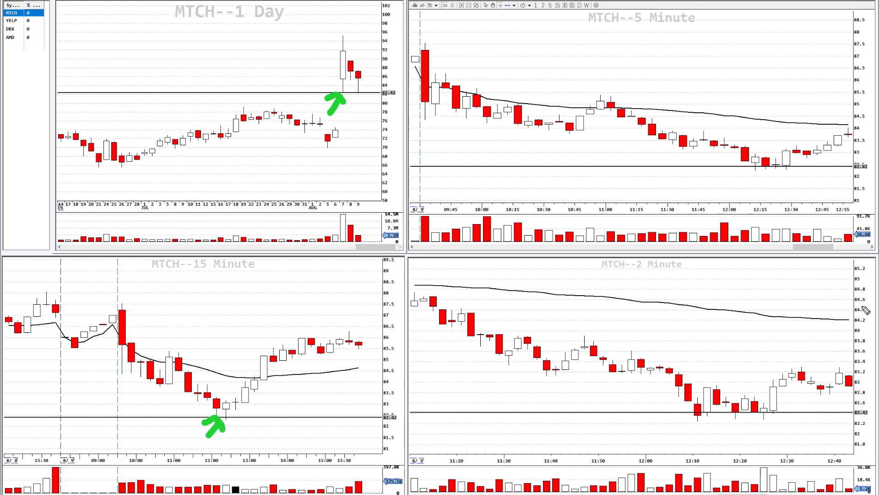
key(Escape)
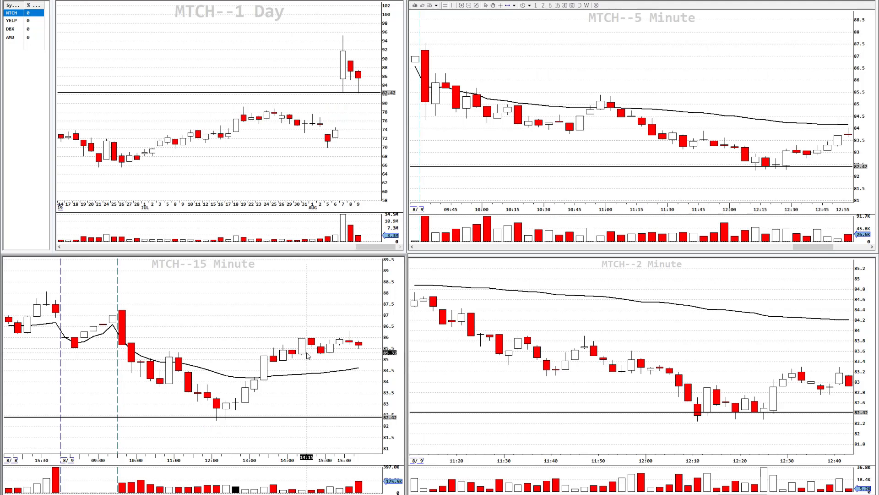
Step: Examine the 9:30 opening candle of 8/7 on the 15-minute chart against the 82.42 line, and return to the 8/9 session
scroll(259, 376, down, 4)
scroll(65, 383, up, 6)
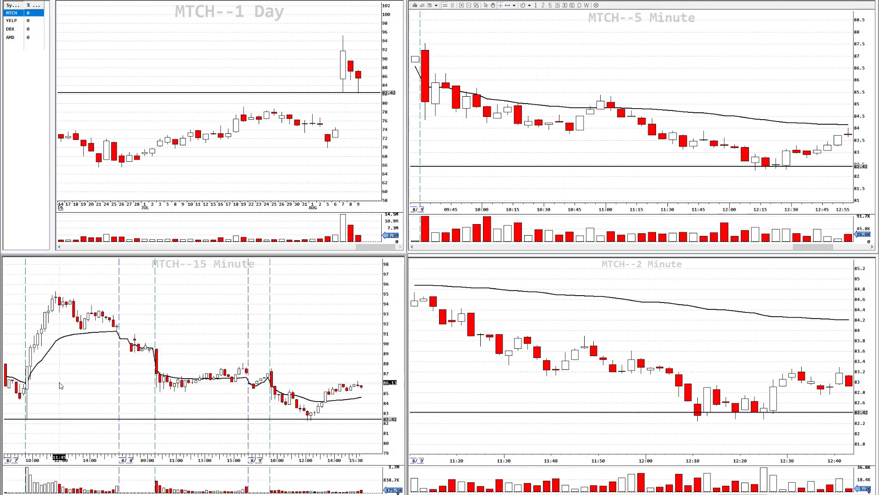
scroll(57, 425, down, 3)
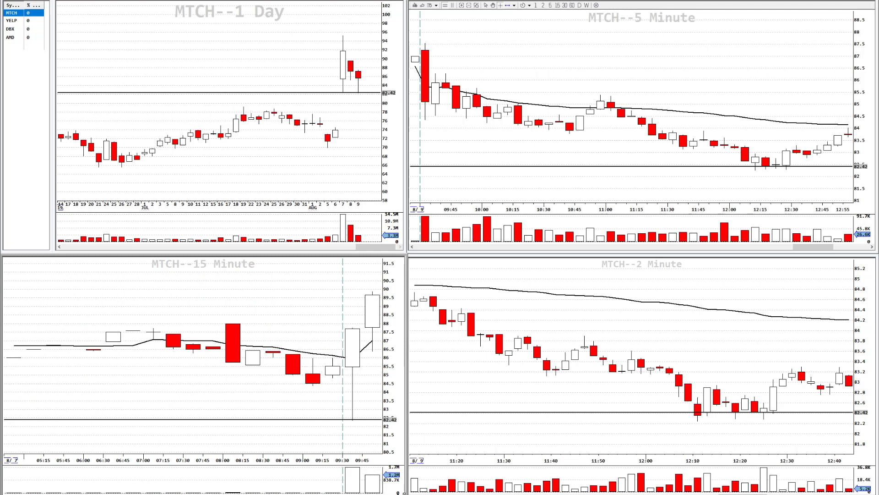
drag(375, 428, 255, 428)
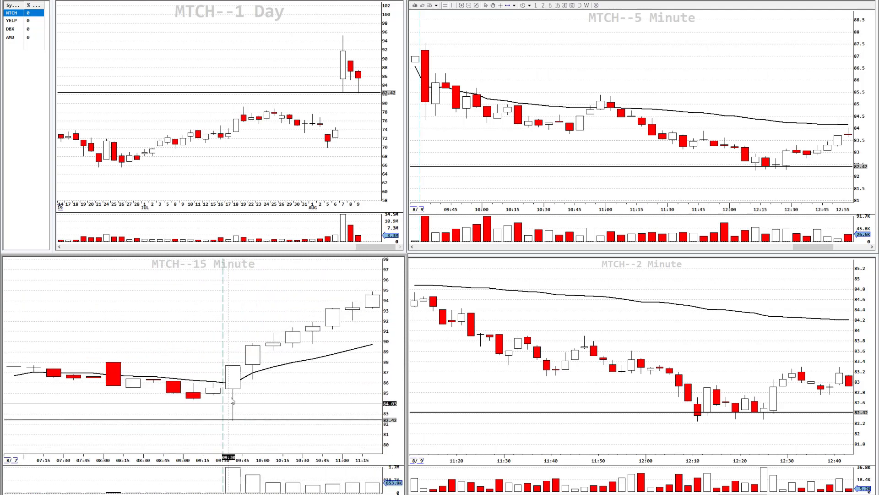
mouse_move(247, 392)
mouse_down()
mouse_move(214, 405)
mouse_move(248, 394)
mouse_up()
mouse_move(229, 363)
mouse_down()
mouse_move(242, 364)
mouse_move(243, 390)
mouse_move(224, 362)
mouse_move(238, 434)
mouse_move(237, 418)
mouse_up()
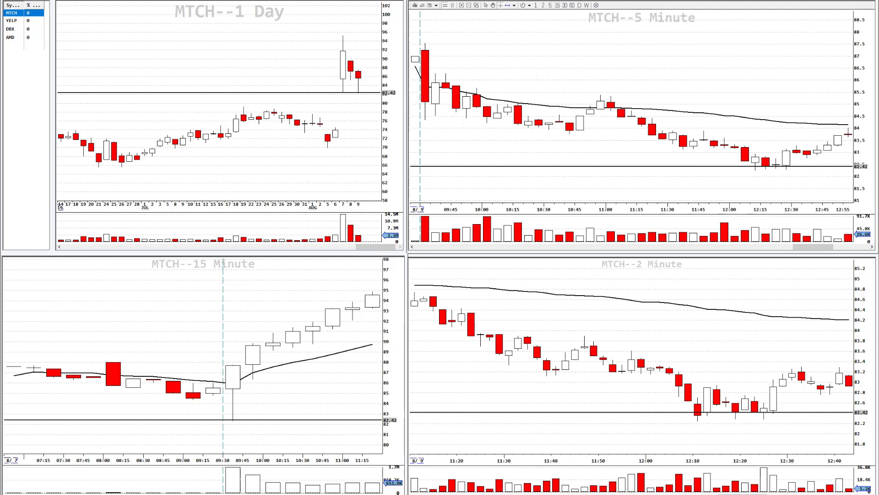
scroll(308, 405, down, 3)
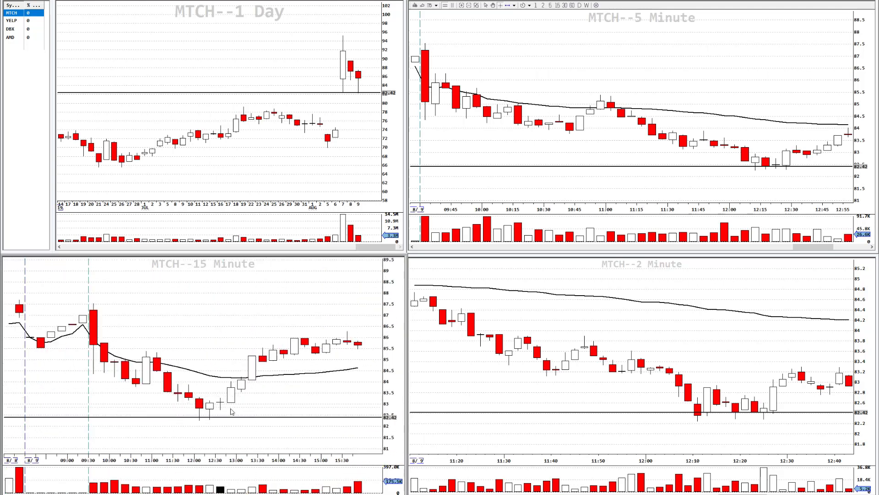
Step: Mark the three lows along the 82.42 line on the 2-minute chart, and switch the charts to YELP
drag(697, 430, 700, 421)
mouse_move(735, 425)
mouse_down()
mouse_move(741, 416)
mouse_move(764, 419)
mouse_up()
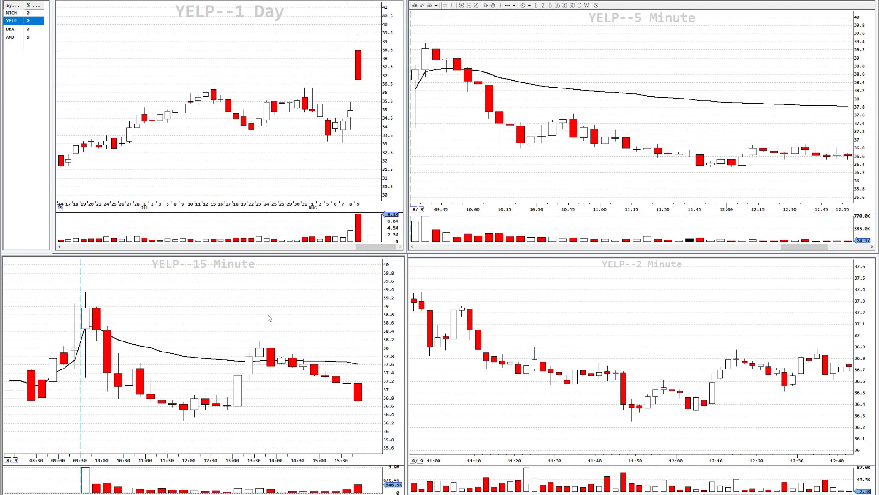
Step: Trace YELP's morning decline on the 5-minute and 15-minute charts, circle the midday low and its volume, and clear the drawings
mouse_move(413, 107)
mouse_down()
mouse_move(517, 150)
mouse_move(688, 147)
mouse_up()
mouse_move(709, 237)
mouse_down()
mouse_move(703, 232)
mouse_move(713, 250)
mouse_move(701, 190)
mouse_up()
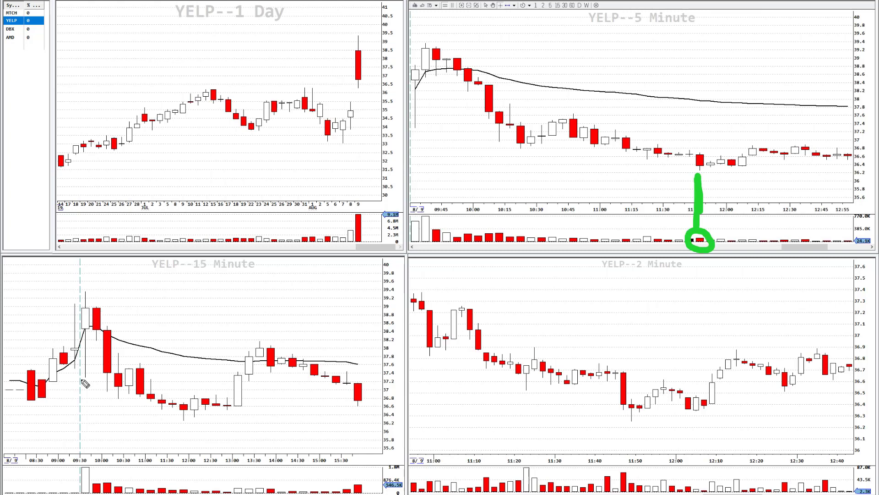
mouse_move(75, 335)
mouse_down()
mouse_move(138, 367)
mouse_move(174, 426)
mouse_move(193, 412)
mouse_up()
key(e)
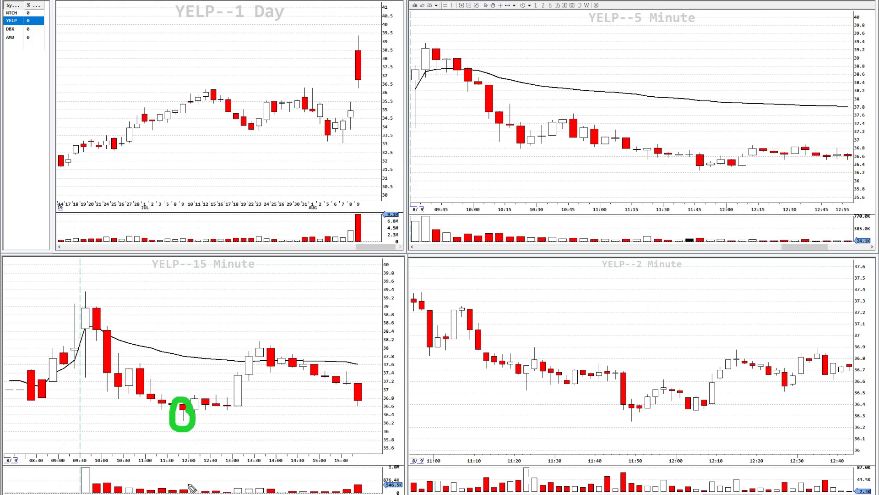
key(e)
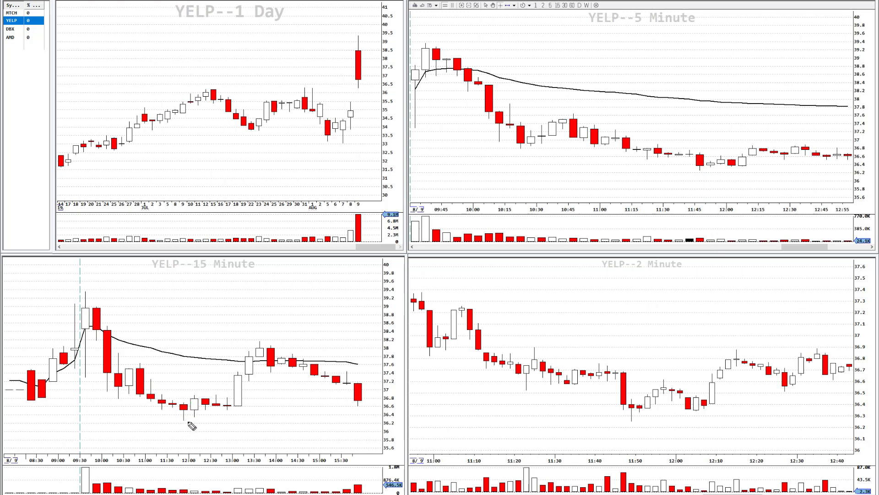
Step: Underline the low near 12:00 on the 15-minute YELP chart, trace the pullback up to 13:00, and clear the drawings
mouse_move(184, 425)
mouse_down()
mouse_move(199, 402)
mouse_move(200, 427)
mouse_move(224, 404)
mouse_move(238, 406)
mouse_up()
key(e)
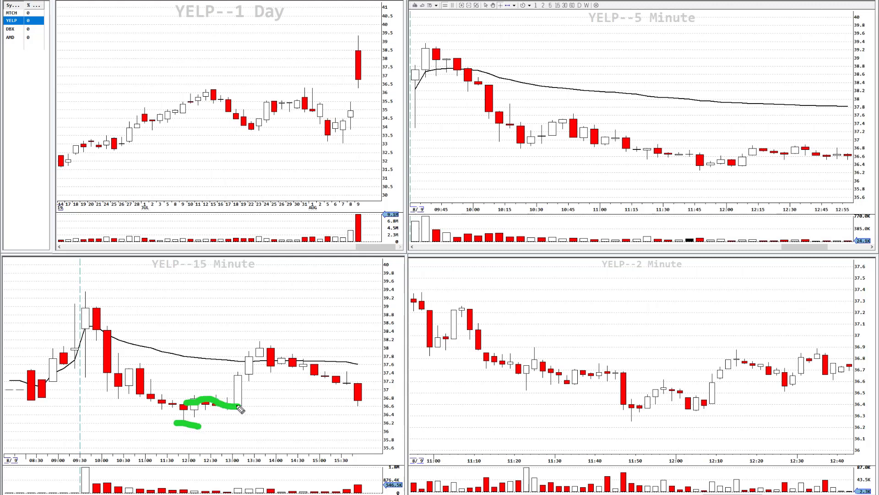
key(e)
Step: Trace the 15-minute YELP reversal pattern, mark the entry near 13:00, and mark the high of the following rally
mouse_move(143, 393)
mouse_down()
mouse_move(160, 403)
mouse_move(252, 400)
mouse_move(241, 403)
mouse_up()
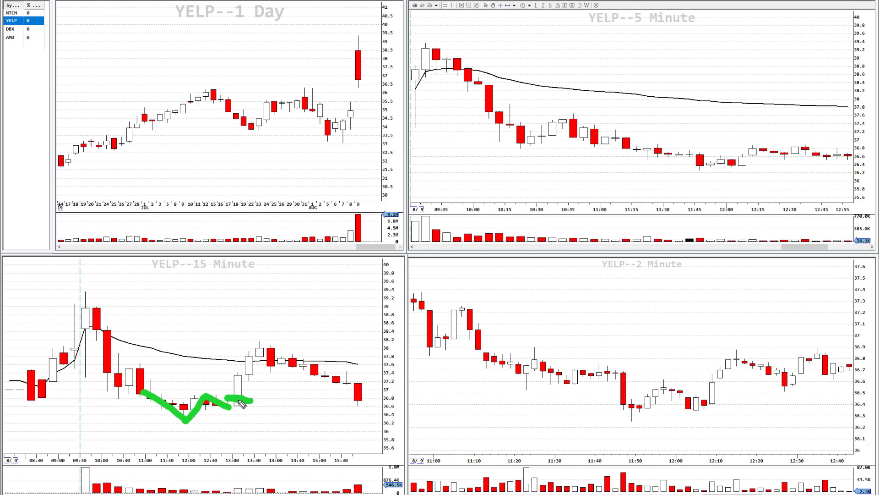
drag(250, 338, 275, 338)
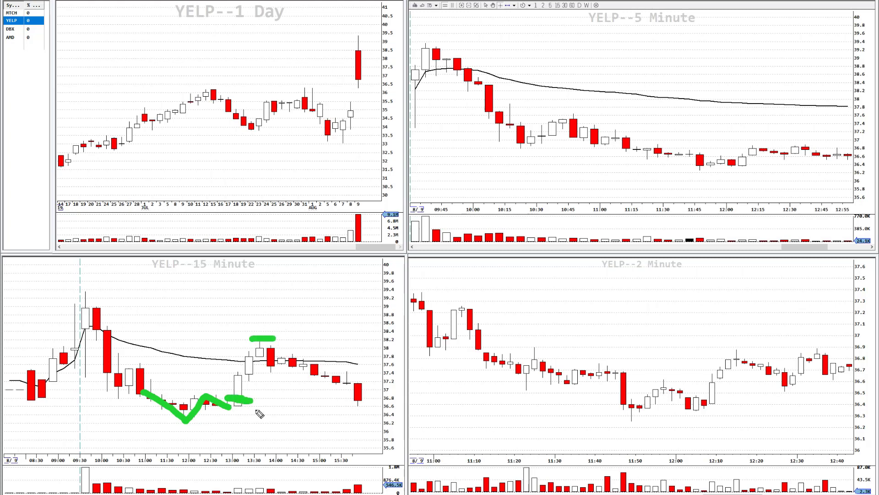
Step: Clear the drawings and mark YELP's midday low on the 15-minute and 5-minute charts
key(e)
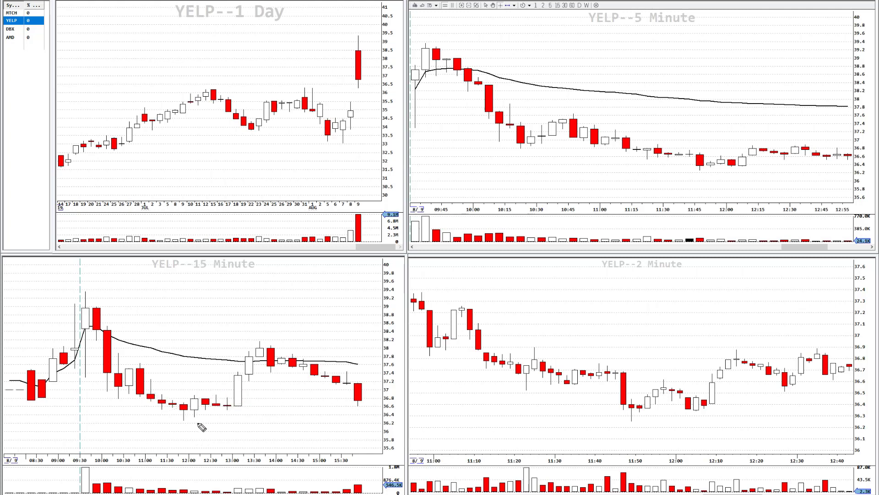
mouse_move(183, 423)
mouse_down()
mouse_move(174, 428)
mouse_move(190, 420)
mouse_up()
drag(707, 178, 699, 186)
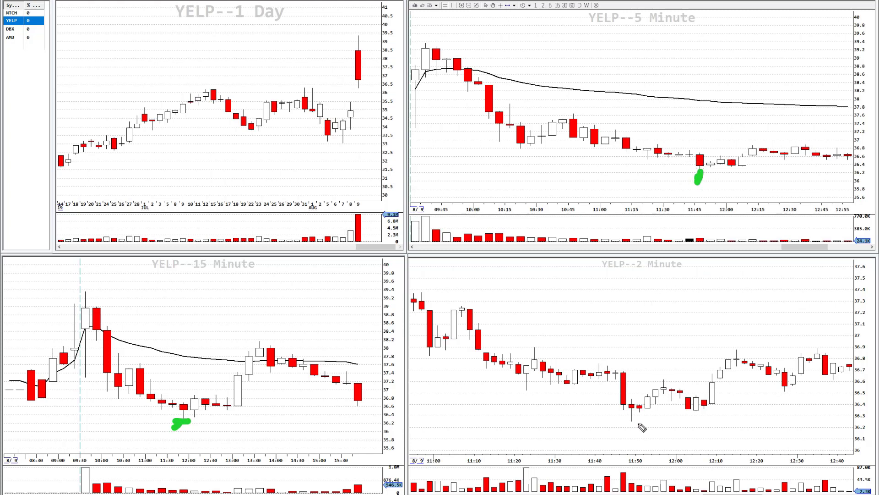
Step: Trace the sideways range and breakdown before 11:50 on the 2-minute YELP chart, circle the breakdown volume, and clear the drawings
mouse_move(499, 375)
mouse_down()
mouse_move(619, 372)
mouse_move(623, 424)
mouse_up()
mouse_move(624, 464)
mouse_down()
mouse_move(612, 490)
mouse_move(629, 463)
mouse_up()
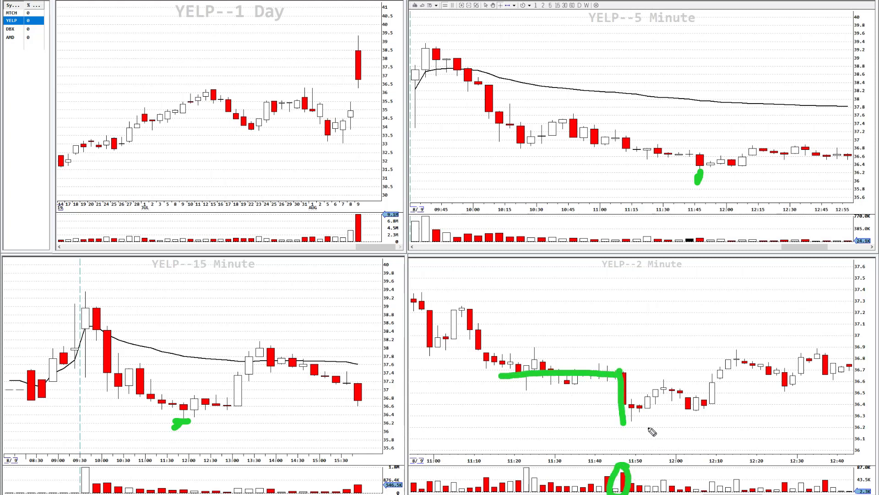
key(e)
Step: Circle the low candle near 11:50 on the 2-minute YELP chart, clear it, and trace the double bottom up to about 12:15
mouse_move(640, 397)
mouse_down()
mouse_move(622, 403)
mouse_move(637, 424)
mouse_move(642, 402)
mouse_up()
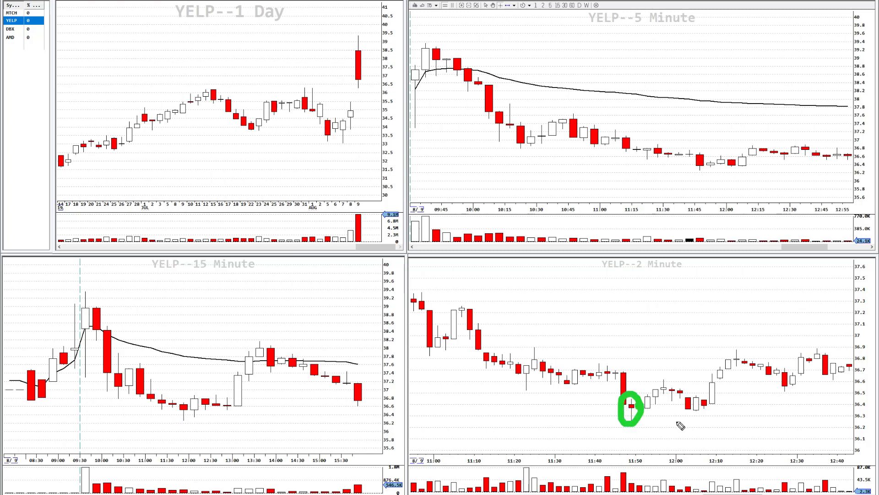
key(e)
mouse_move(615, 370)
mouse_down()
mouse_move(632, 416)
mouse_move(664, 380)
mouse_move(697, 409)
mouse_move(743, 364)
mouse_up()
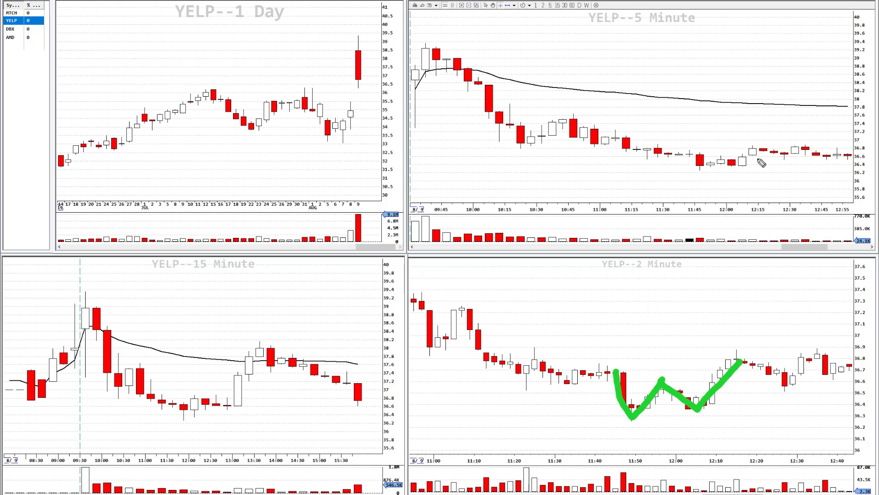
Step: Draw a line near 36.8 on the 5-minute YELP chart, trace and box the double bottom beneath it, and clear the drawings
drag(768, 149, 668, 148)
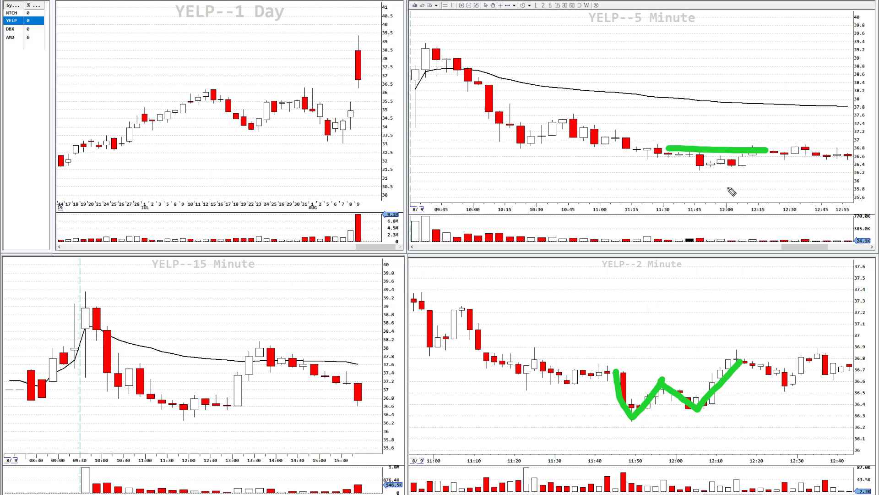
mouse_move(692, 151)
mouse_down()
mouse_move(717, 184)
mouse_move(763, 169)
mouse_move(764, 150)
mouse_up()
mouse_move(697, 159)
mouse_down()
mouse_move(707, 166)
mouse_move(744, 156)
mouse_up()
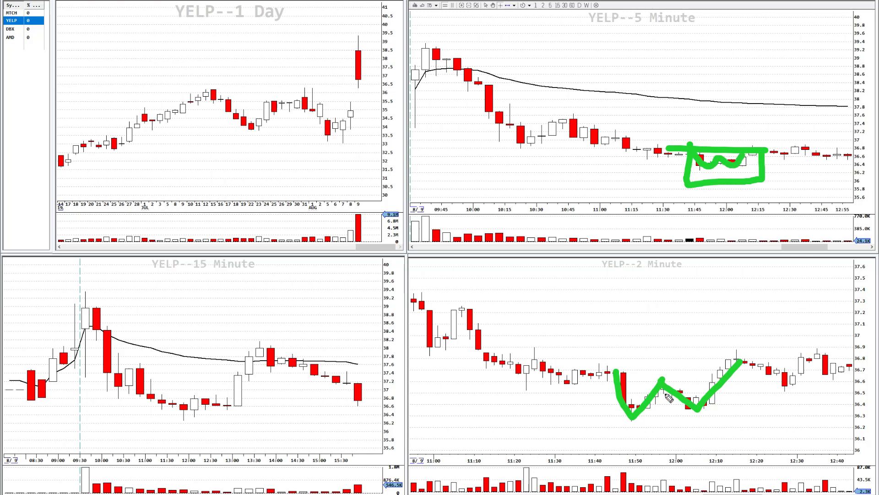
drag(600, 418, 729, 419)
key(e)
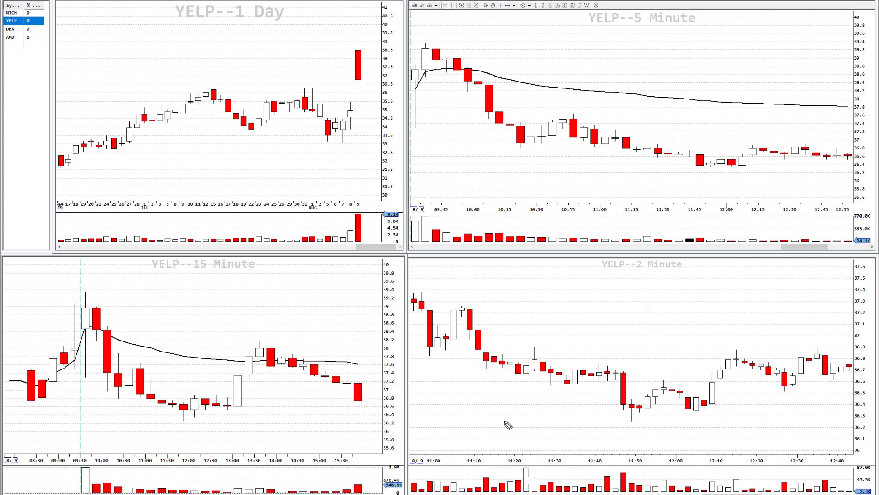
Step: Outline the volume bars beneath the double bottom on the 2-minute YELP chart and exit drawing mode
mouse_move(636, 464)
mouse_down()
mouse_move(619, 460)
mouse_move(611, 492)
mouse_move(643, 463)
mouse_move(654, 465)
mouse_move(655, 492)
mouse_move(681, 492)
mouse_up()
mouse_move(703, 463)
mouse_down()
mouse_move(708, 490)
mouse_move(722, 461)
mouse_move(705, 461)
mouse_up()
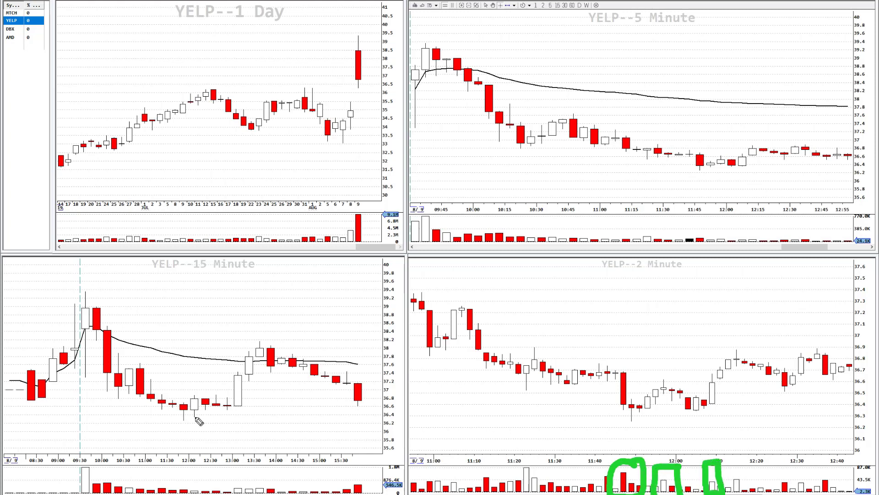
key(Escape)
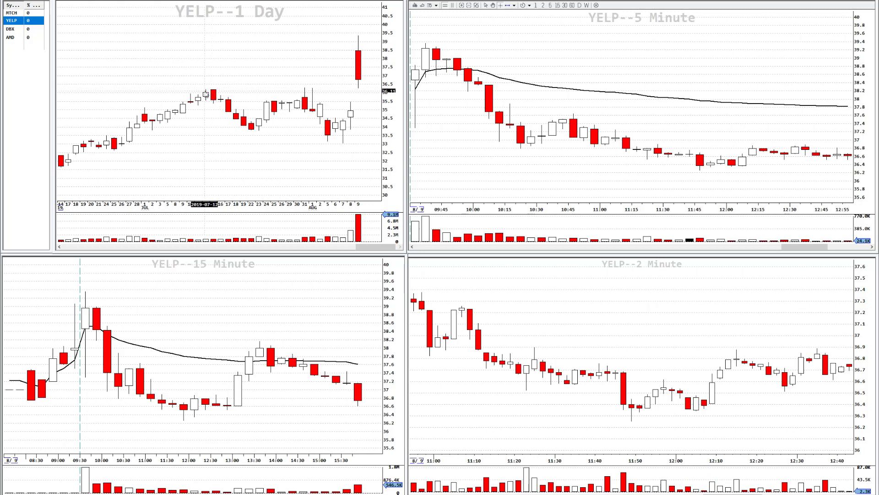
Step: Mark the mid-July and early-August highs on YELP's daily chart and place a horizontal level line at 36.31
drag(197, 86, 219, 88)
drag(297, 87, 317, 87)
key(Escape)
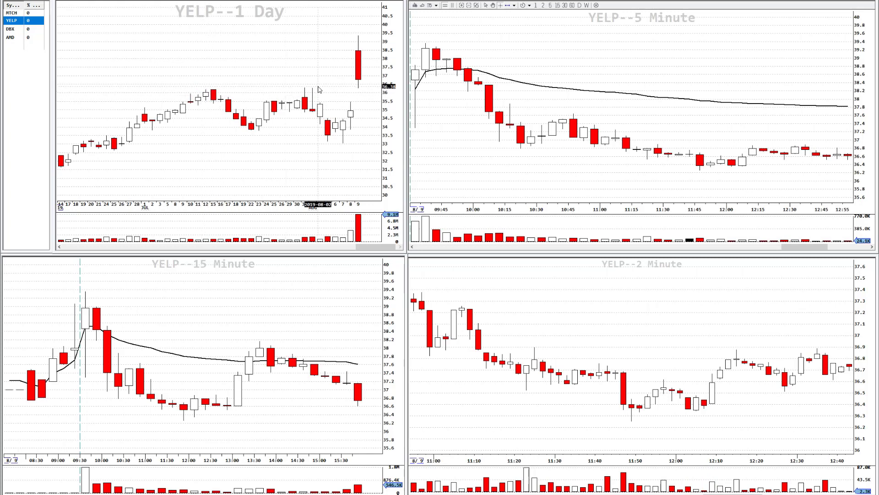
click(319, 87)
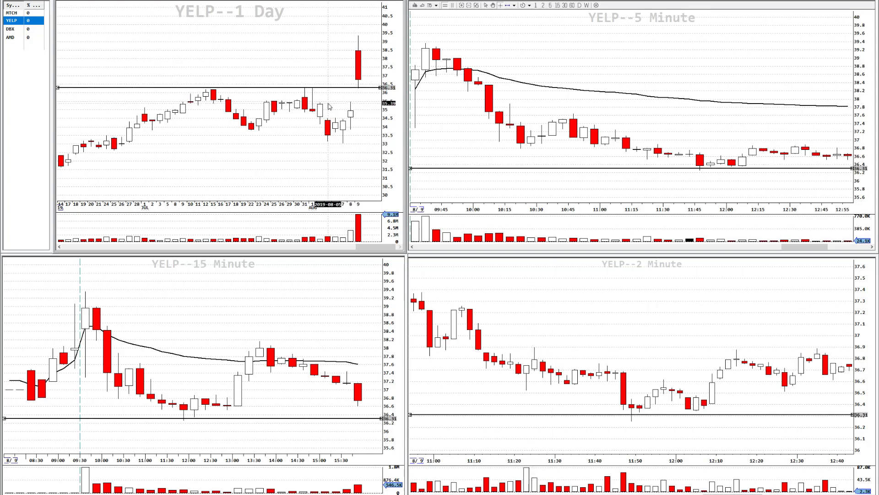
click(514, 202)
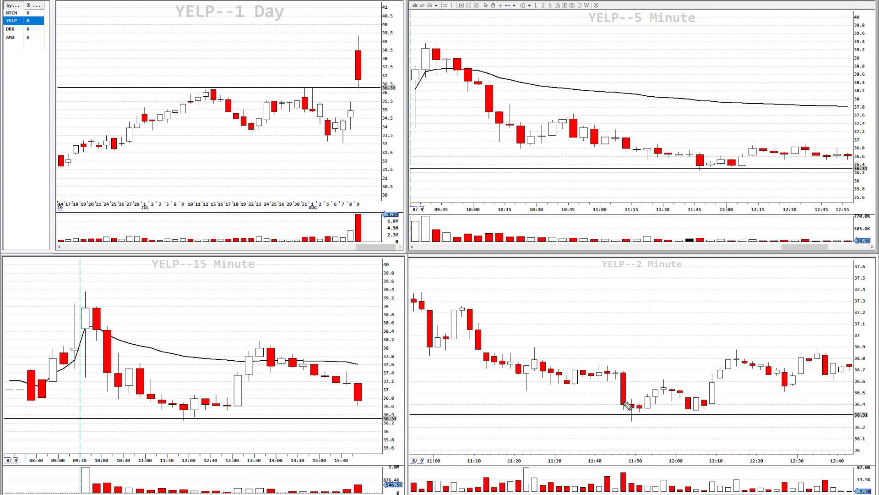
Step: Draw an arrow from the early-August highs to the last daily candle, circle both 2-minute lows near 36.31, and clear the drawings
mouse_move(307, 47)
mouse_down()
mouse_move(307, 86)
mouse_move(347, 60)
mouse_up()
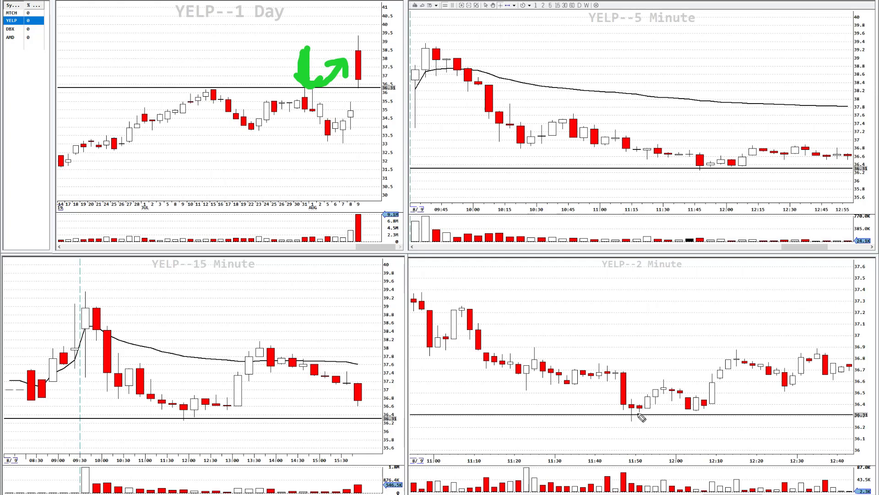
mouse_move(647, 404)
mouse_down()
mouse_move(611, 391)
mouse_move(636, 427)
mouse_move(644, 407)
mouse_up()
mouse_move(711, 402)
mouse_down()
mouse_move(676, 407)
mouse_move(686, 406)
mouse_up()
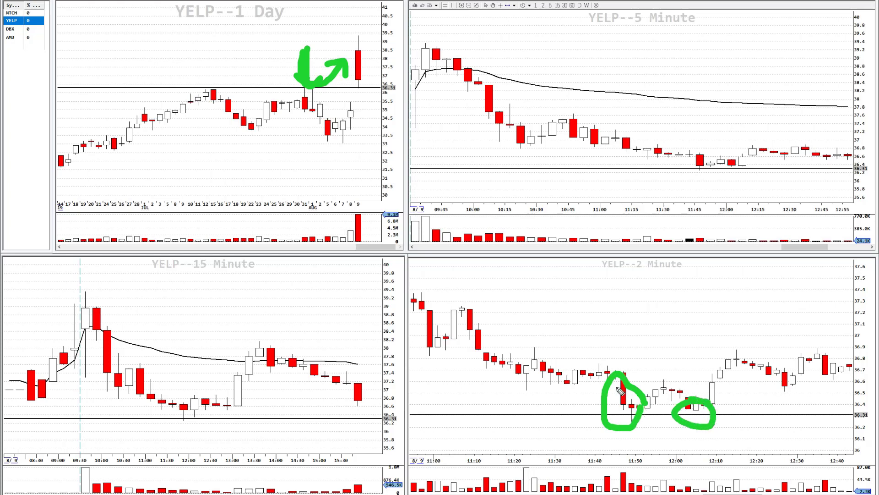
key(e)
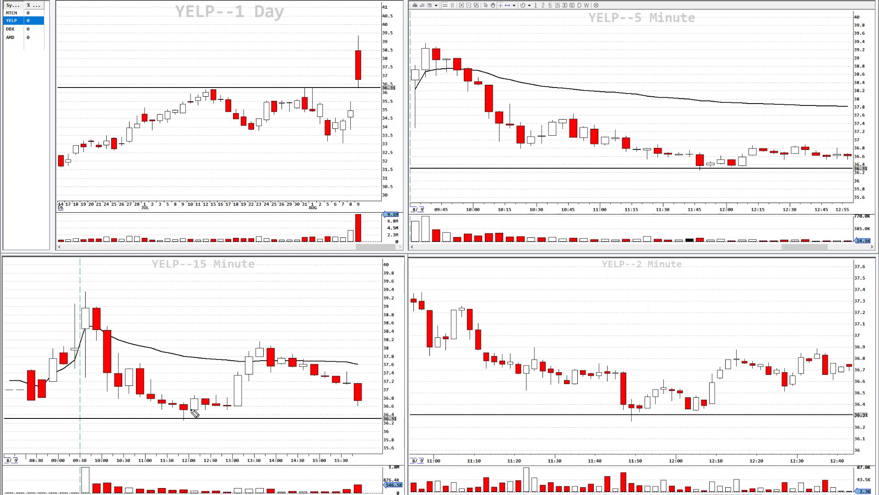
Step: Draw a curved arrow from the midday low up the rally on the 15-minute YELP chart, and switch the charts to DBX
mouse_move(174, 407)
mouse_down()
mouse_move(247, 347)
mouse_move(275, 371)
mouse_up()
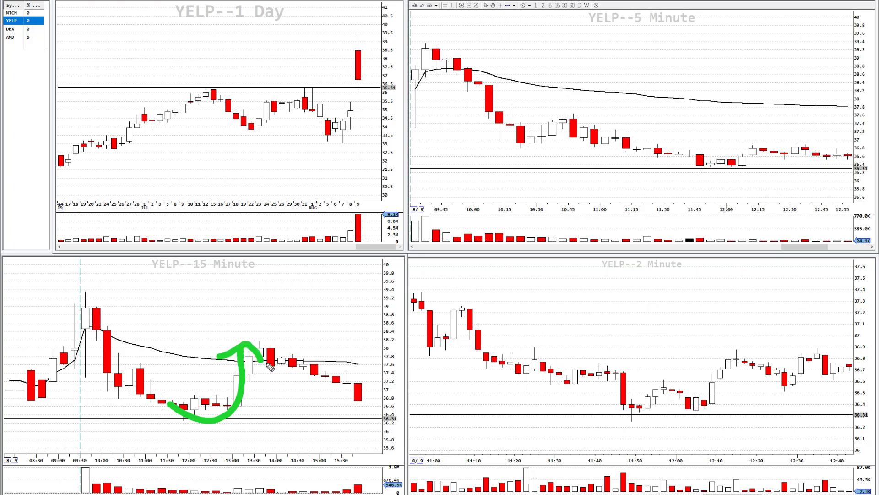
key(Escape)
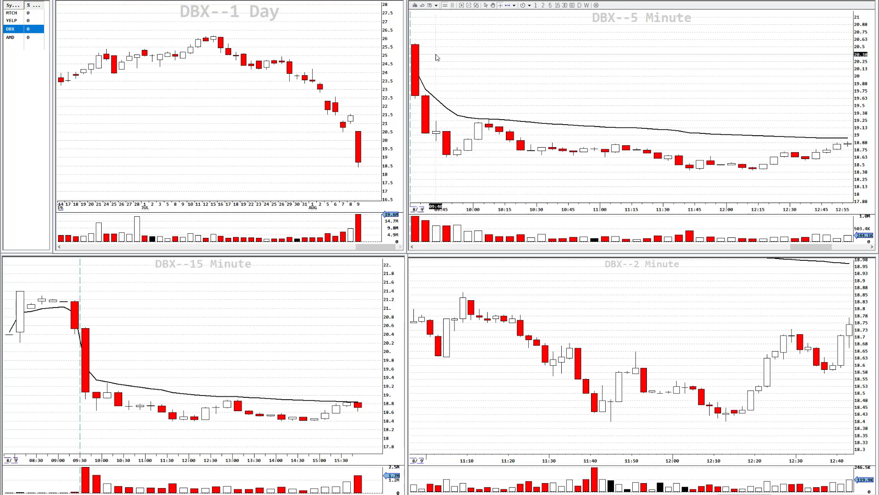
Step: Trace the double bottom up to 12:30 on the 5-minute DBX chart, mark the 11:45 volume bar, and clear the drawings
scroll(424, 138, up, 2)
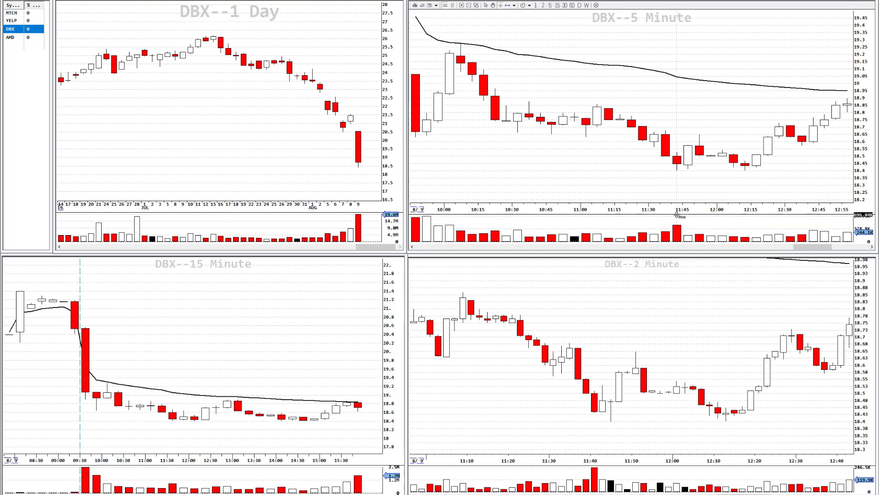
mouse_move(636, 127)
mouse_down()
mouse_move(666, 167)
mouse_move(695, 145)
mouse_move(787, 133)
mouse_up()
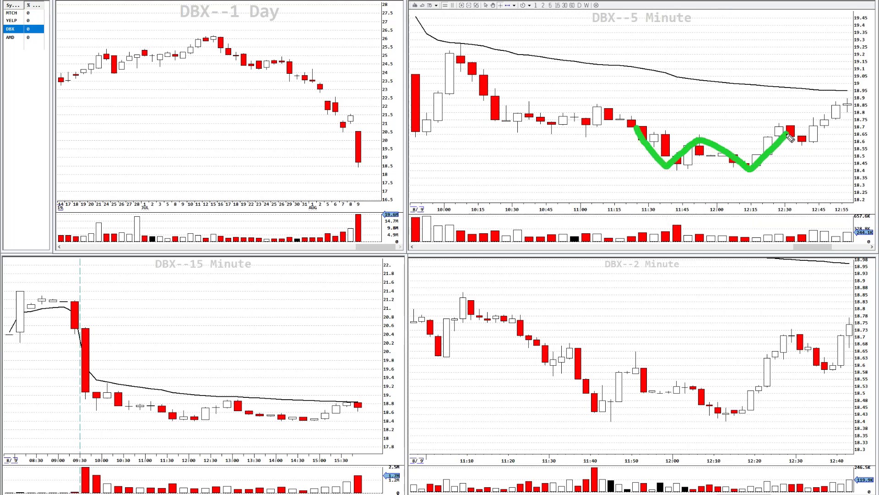
drag(675, 179, 676, 212)
key(e)
Step: Circle the lows near 11:45 and 12:15 on the 5-minute DBX chart, replace the circles with an underline and rally arrow, and clear them
mouse_move(690, 164)
mouse_down()
mouse_move(679, 173)
mouse_move(689, 160)
mouse_up()
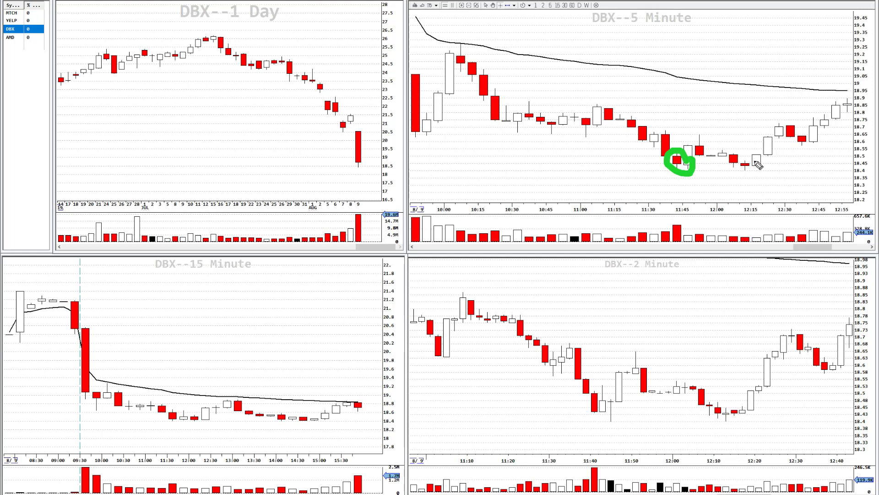
mouse_move(755, 157)
mouse_down()
mouse_move(734, 159)
mouse_move(748, 161)
mouse_up()
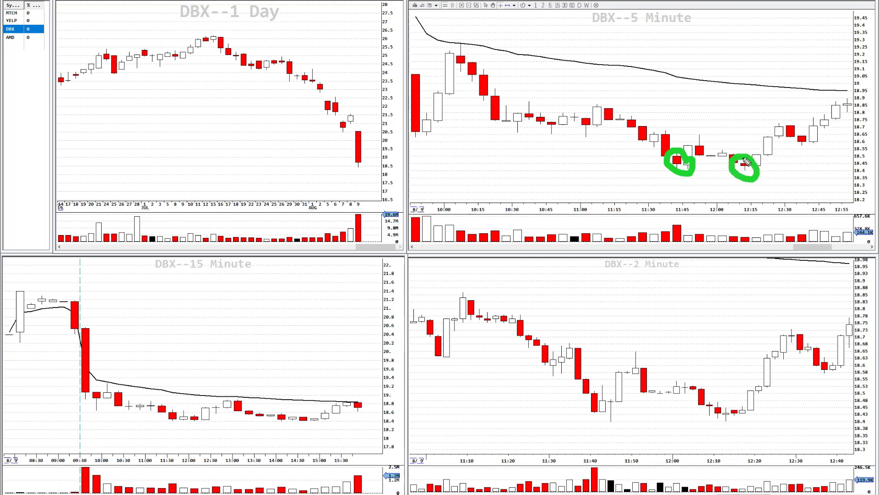
key(e)
mouse_move(669, 174)
mouse_down()
mouse_move(760, 176)
mouse_move(677, 177)
mouse_move(751, 181)
mouse_move(790, 121)
mouse_move(793, 142)
mouse_up()
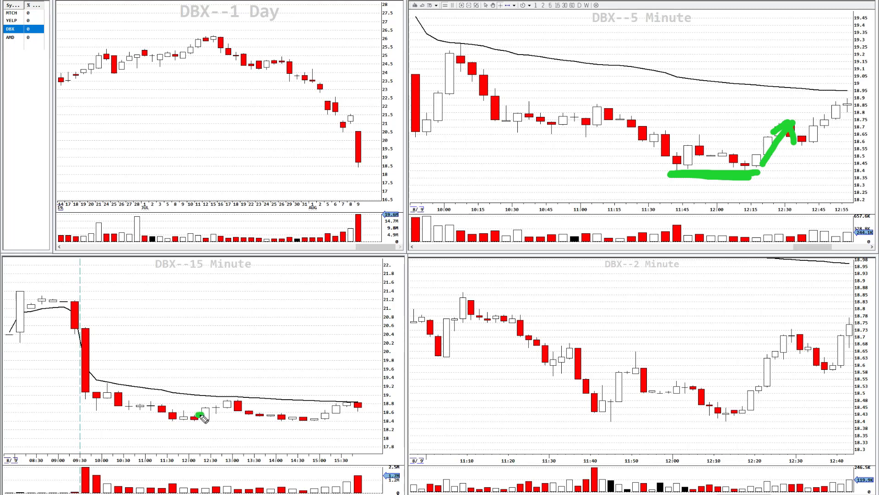
key(e)
Step: Underline the midday low on the 15-minute DBX chart and link it with a two-headed arrow to the traced 5-minute double bottom
drag(174, 424, 207, 420)
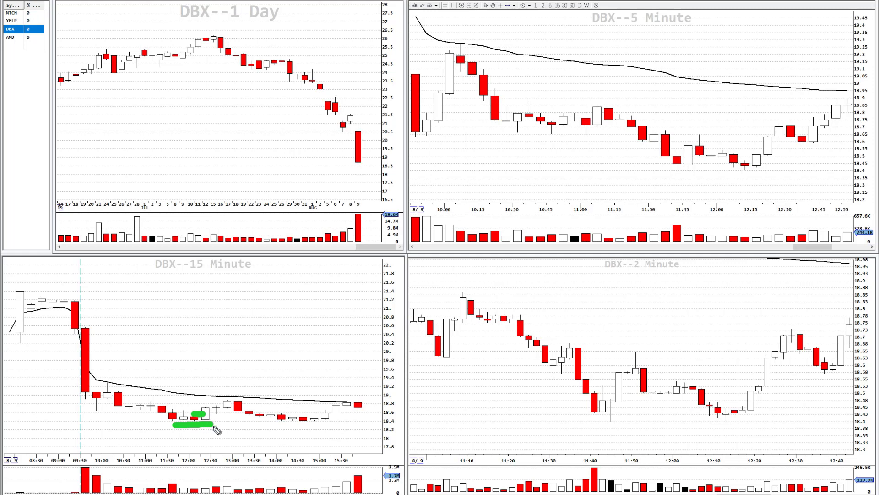
mouse_move(648, 133)
mouse_down()
mouse_move(679, 161)
mouse_move(779, 129)
mouse_up()
mouse_move(295, 330)
mouse_down()
mouse_move(592, 179)
mouse_move(575, 193)
mouse_up()
mouse_move(280, 316)
mouse_down()
mouse_move(290, 328)
mouse_move(315, 324)
mouse_up()
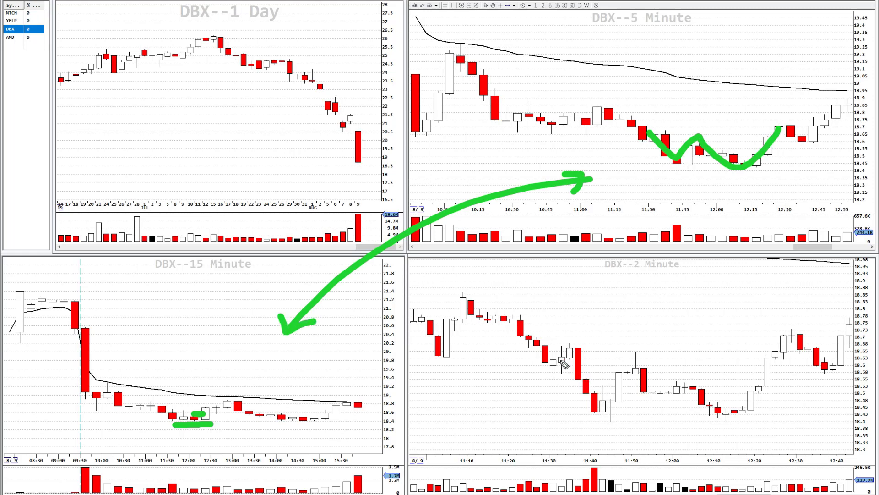
Step: Trace the double bottom on the 2-minute DBX chart twice, clearing each trace, and underline its two lows
mouse_move(559, 355)
mouse_down()
mouse_move(598, 417)
mouse_move(638, 357)
mouse_move(652, 382)
mouse_move(708, 393)
mouse_move(784, 357)
mouse_up()
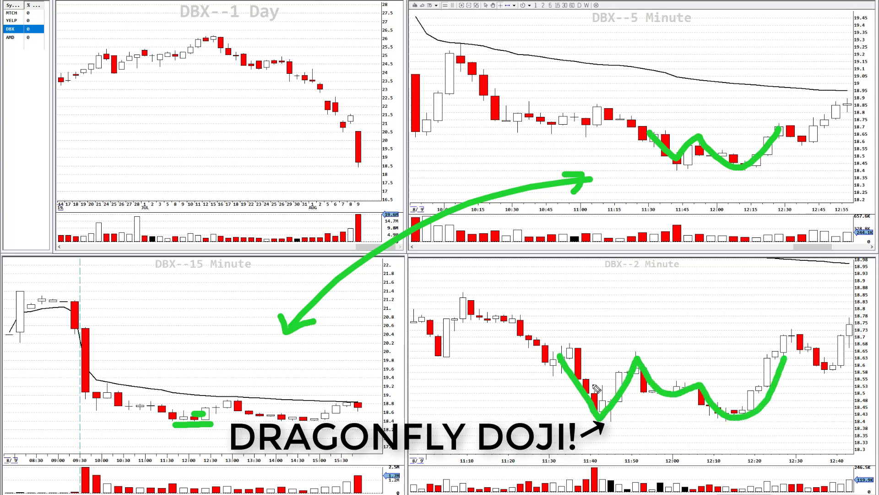
key(e)
mouse_move(562, 353)
mouse_down()
mouse_move(609, 418)
mouse_move(671, 378)
mouse_move(785, 361)
mouse_move(801, 345)
mouse_up()
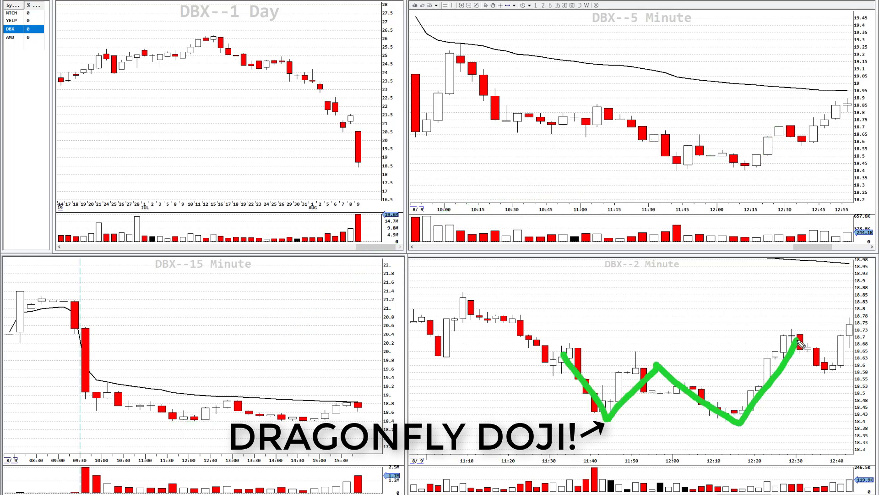
key(e)
drag(701, 423, 741, 425)
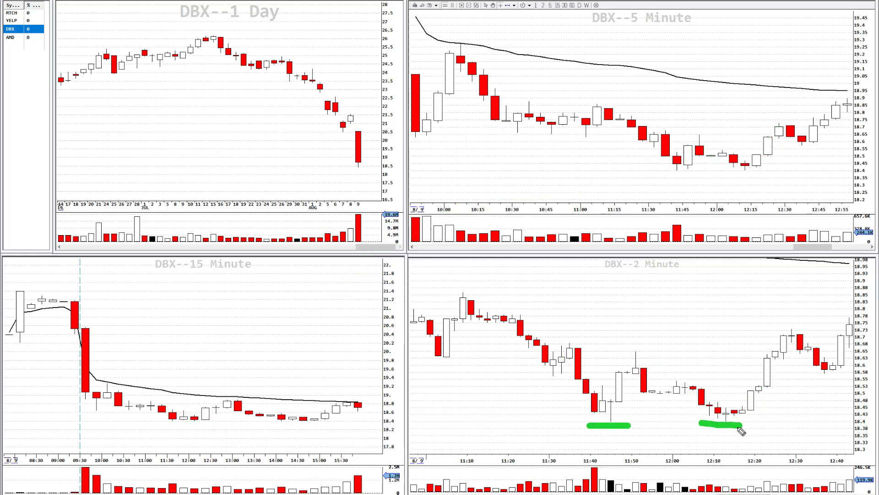
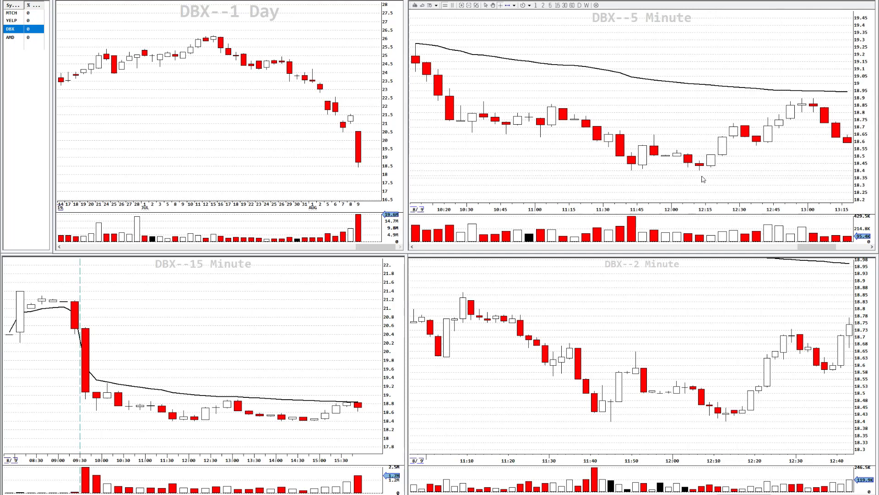
Step: Mark the entry and stop around the 12:15 candle on the 5-minute DBX chart, mark the rally levels up to 13:00, and clear the drawings
mouse_move(696, 158)
mouse_down()
mouse_move(713, 159)
mouse_move(704, 175)
mouse_move(719, 159)
mouse_move(732, 181)
mouse_up()
drag(731, 154, 735, 156)
mouse_move(724, 119)
mouse_down()
mouse_move(750, 120)
mouse_move(749, 146)
mouse_up()
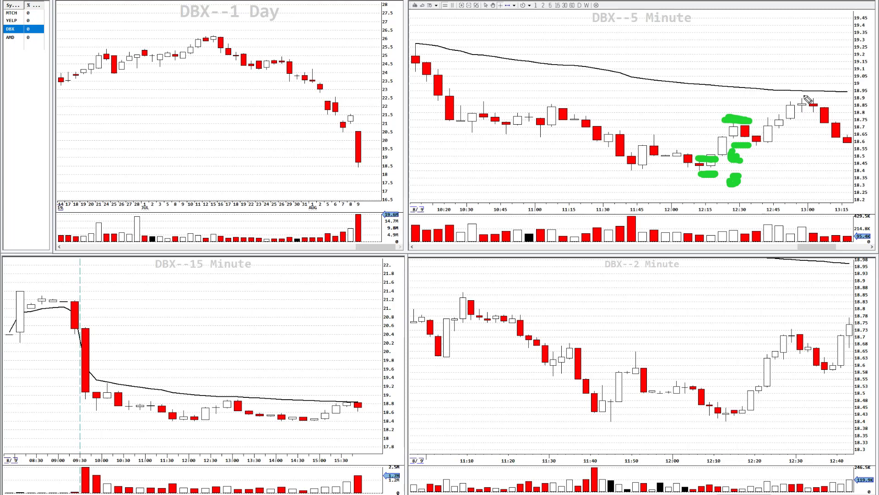
drag(778, 95, 821, 99)
key(Escape)
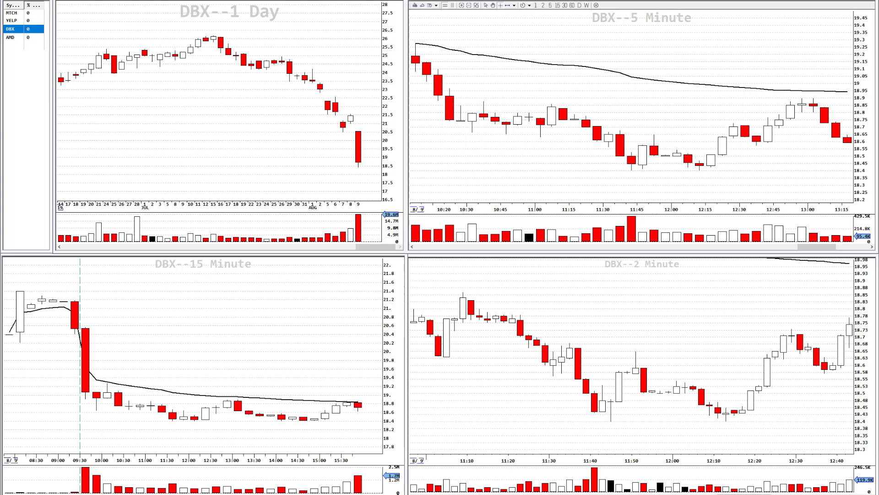
Step: Trace DBX's base from about 14:10 to 15:05 on the 2-minute and 5-minute charts, and underline the lows on the 15-minute chart
drag(873, 247, 872, 248)
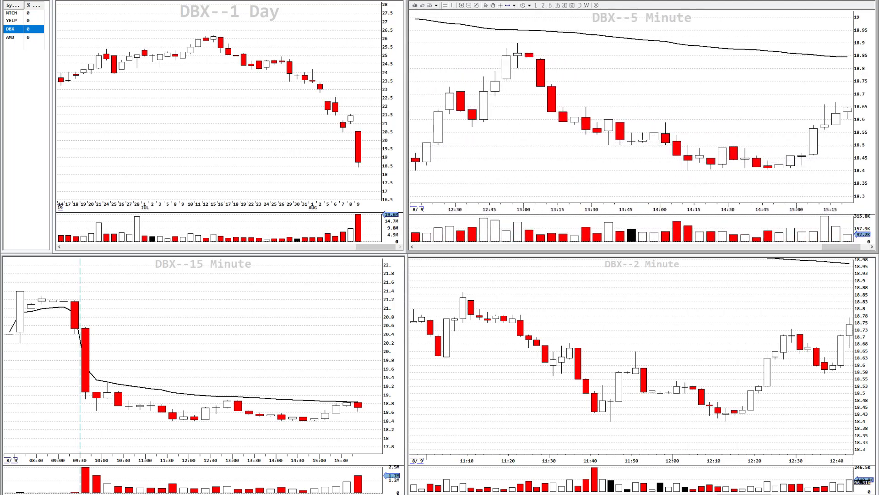
key(End)
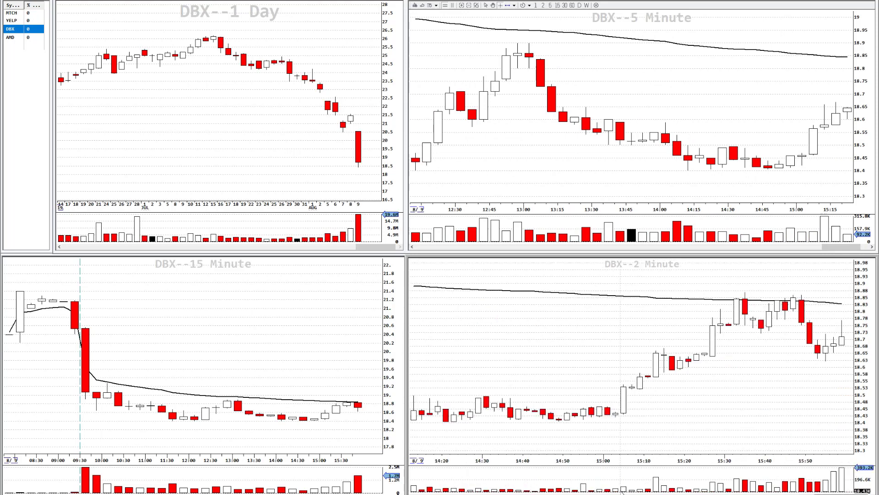
scroll(623, 492, down, 2)
mouse_move(477, 420)
mouse_down()
mouse_move(514, 405)
mouse_move(666, 412)
mouse_up()
mouse_move(681, 156)
mouse_down()
mouse_move(705, 168)
mouse_move(813, 153)
mouse_up()
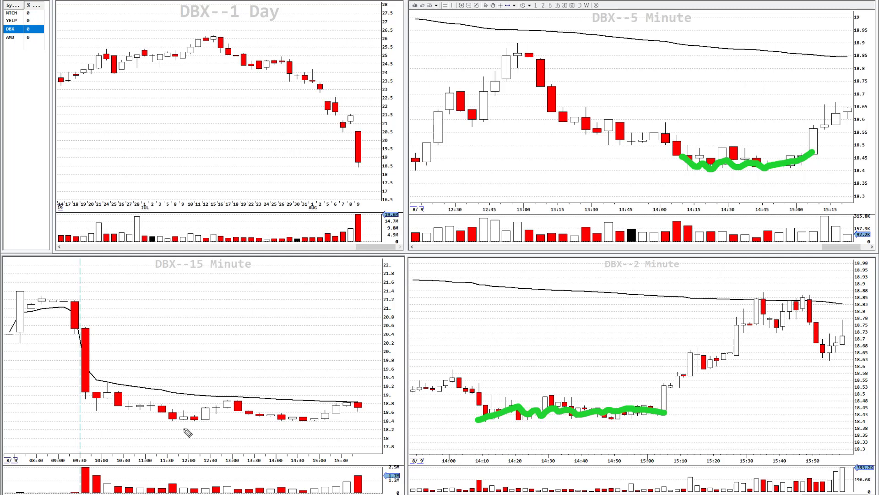
drag(170, 424, 392, 419)
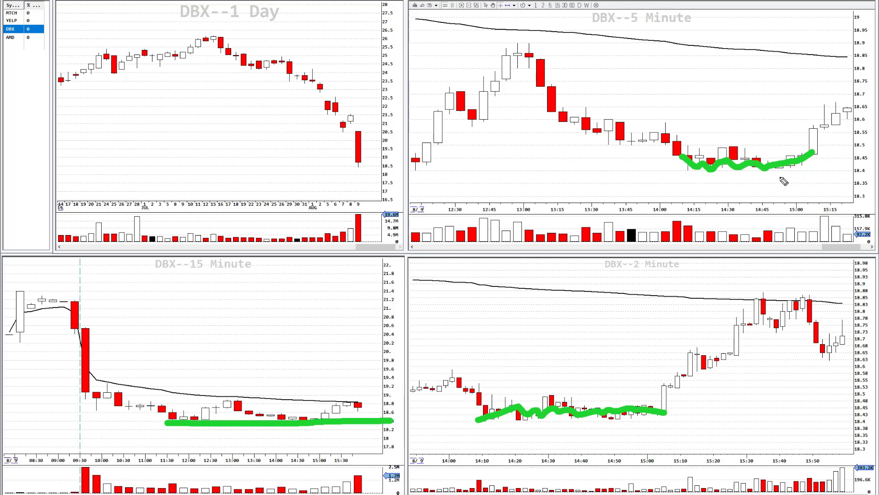
Step: Clear the base traces, draw the rally after 15:00 and a line over the 13:00 and 15:40 highs on the 5-minute DBX chart, and clear both
key(e)
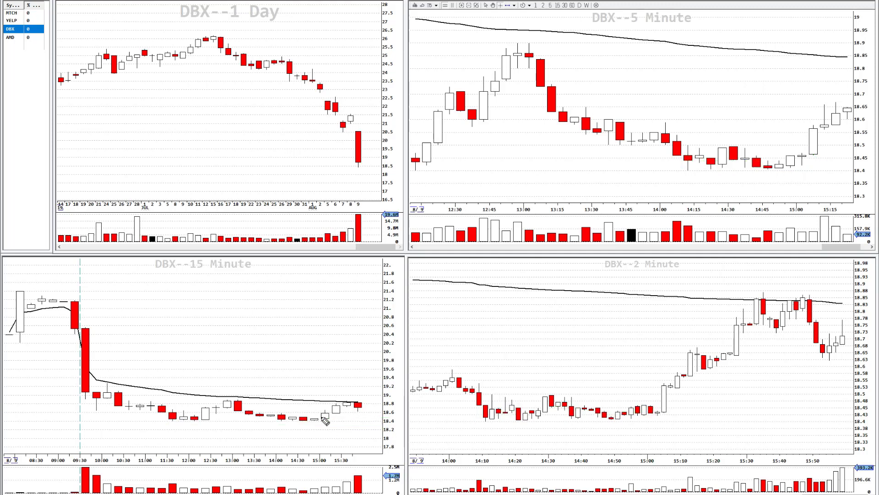
drag(323, 418, 326, 419)
drag(797, 158, 850, 101)
key(e)
click(871, 247)
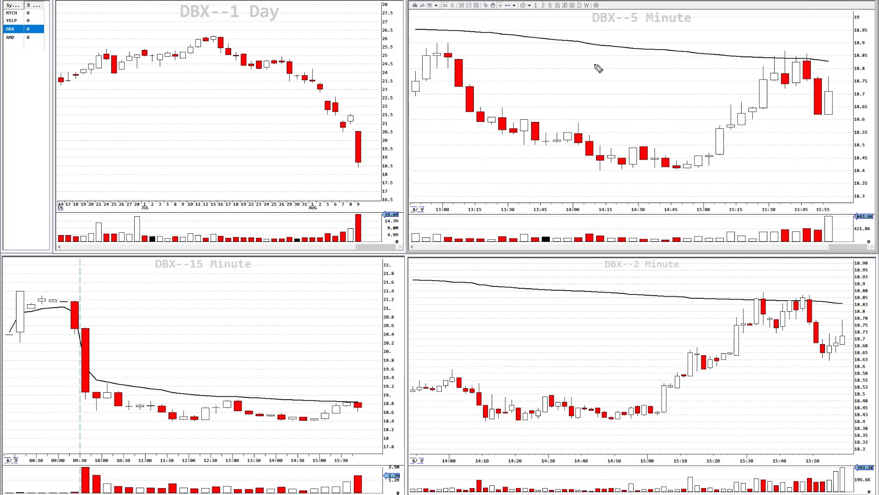
drag(433, 43, 852, 58)
key(e)
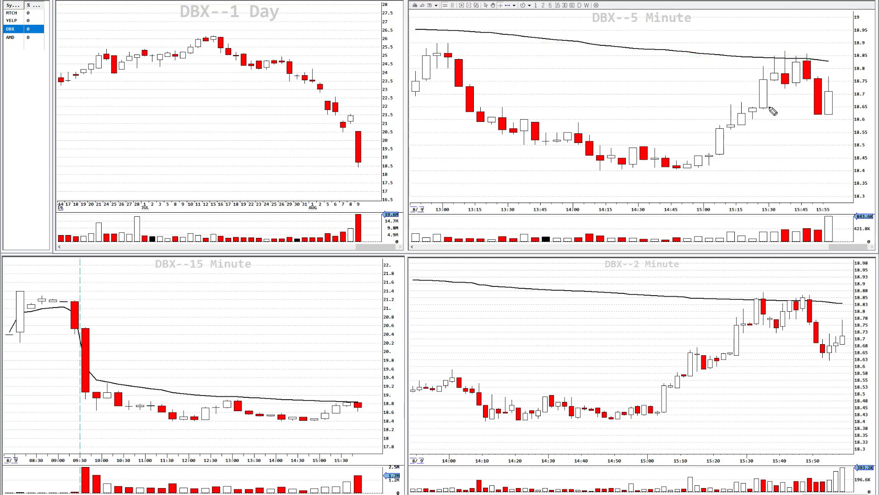
Step: Mark the 13:00 and 15:30–15:50 highs and underline the noon and 14:00–15:00 lows on the 5-minute DBX chart
scroll(690, 172, down, 5)
scroll(673, 181, up, 2)
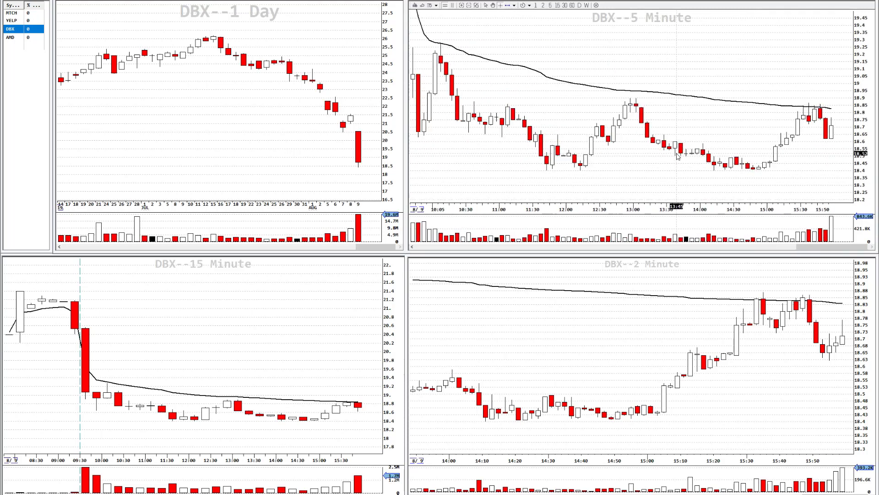
drag(604, 81, 621, 78)
drag(799, 87, 835, 85)
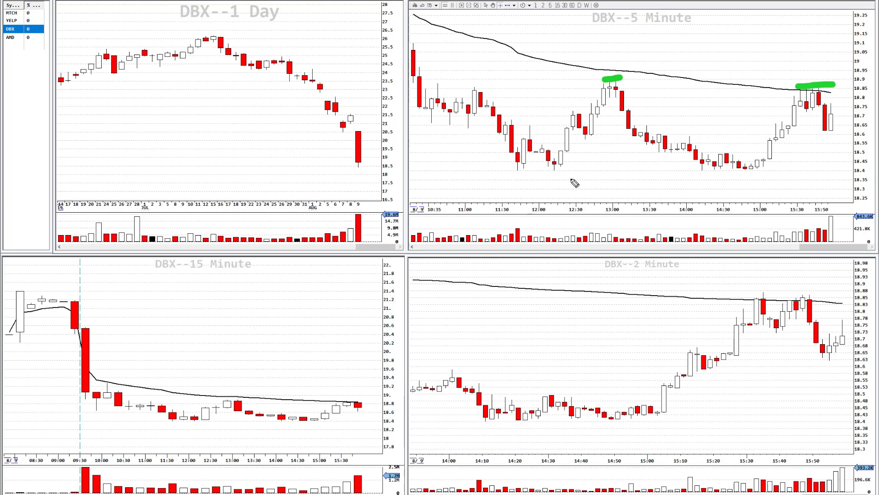
drag(510, 171, 566, 170)
drag(687, 172, 759, 170)
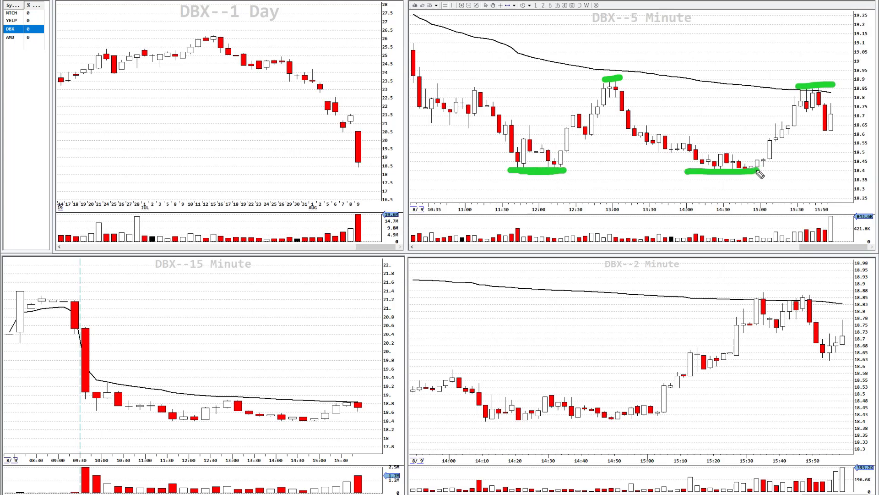
Step: Trace the swing from the noon low through the 13:00 high and the afternoon low to the late high, emphasize both highs, and clear the drawings
mouse_move(547, 165)
mouse_down()
mouse_move(635, 100)
mouse_move(806, 88)
mouse_up()
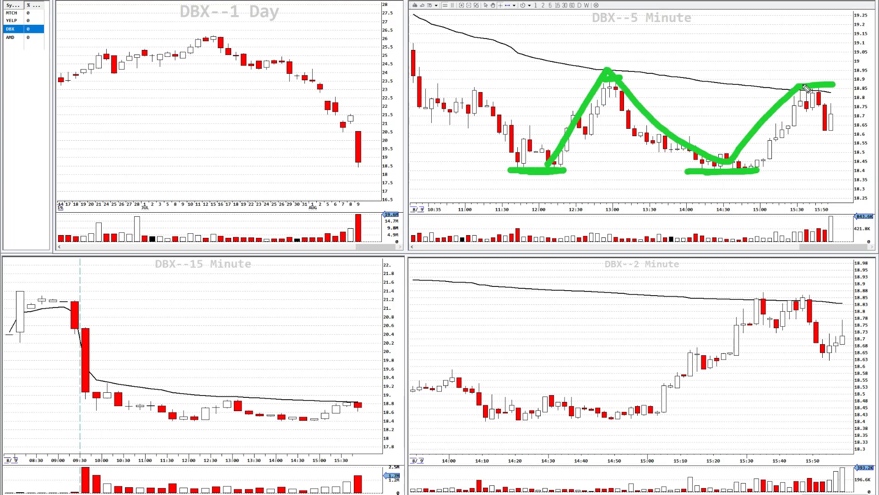
drag(577, 83, 650, 72)
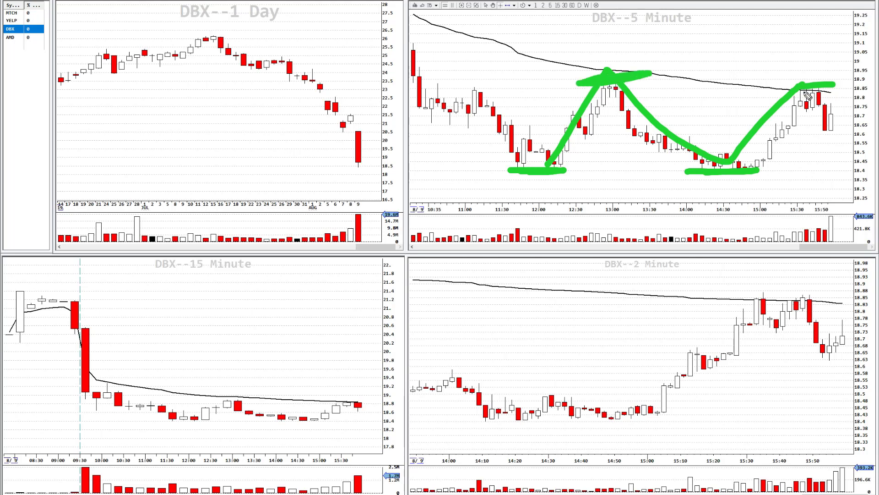
drag(777, 85, 841, 78)
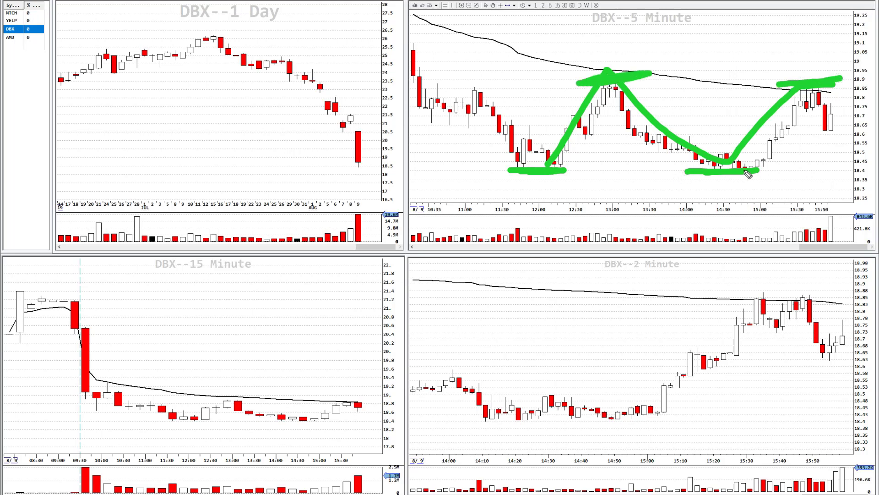
key(e)
Step: Underline only the midday double bottom and the afternoon base on the 5-minute DBX chart, and clear the lines
drag(506, 173, 582, 173)
drag(695, 173, 758, 169)
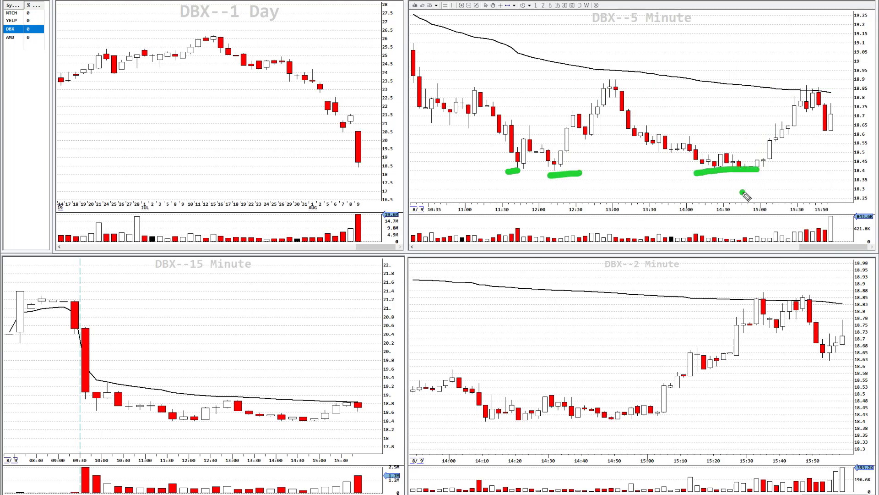
key(e)
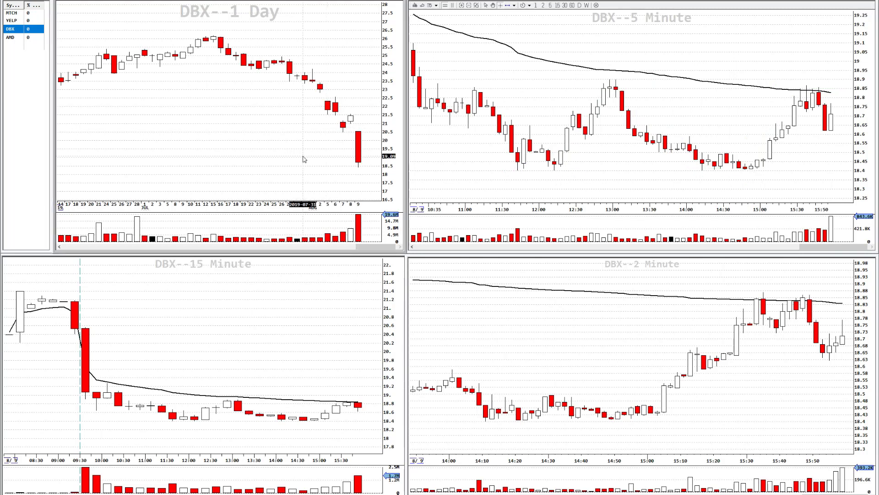
Step: Place a horizontal support line at 18.51 on the December 2018 low of the daily DBX chart
scroll(293, 163, down, 2)
scroll(268, 168, down, 1)
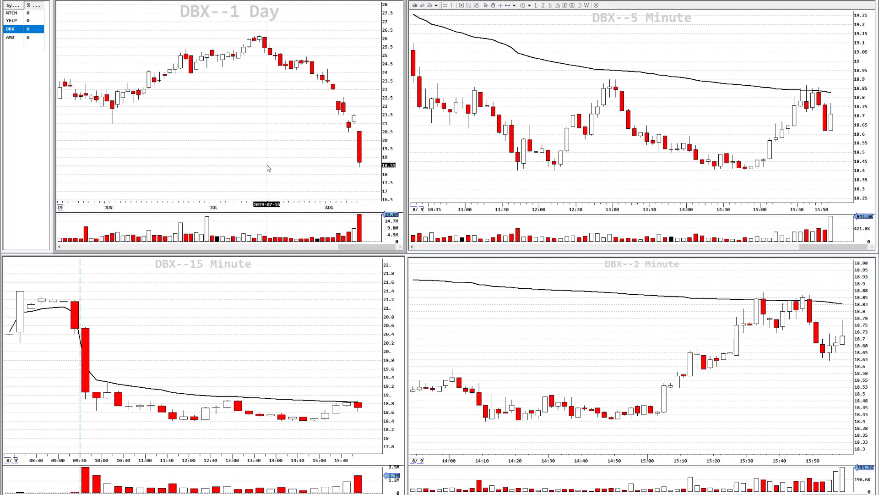
scroll(264, 164, down, 1)
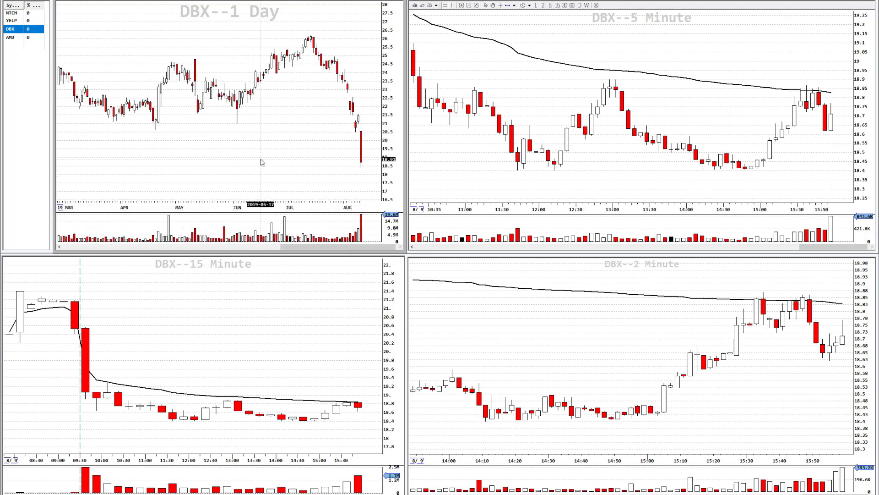
click(256, 249)
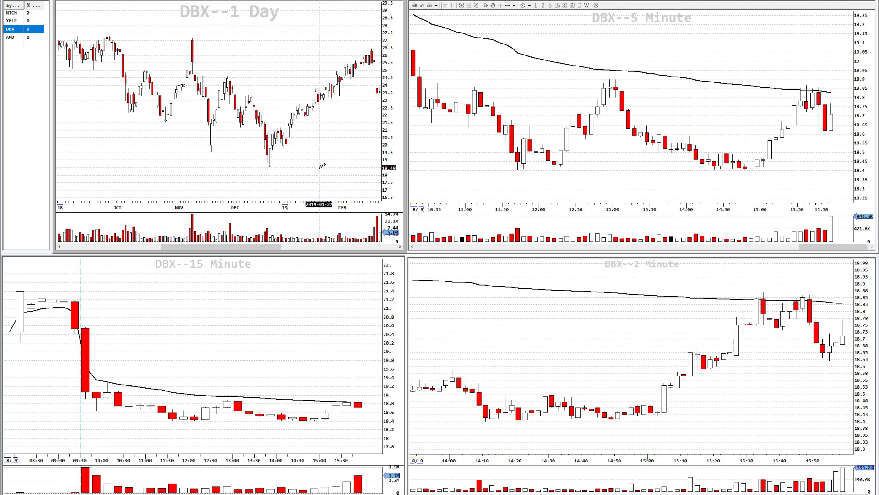
click(320, 167)
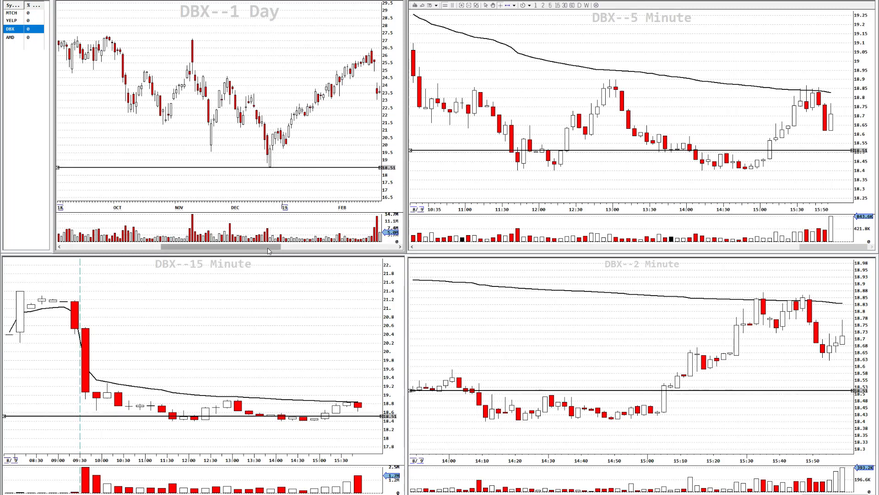
Step: Return the daily DBX chart to the latest bars and box the 11:30–12:30 lows around the support line on the 5-minute chart
drag(269, 251, 371, 251)
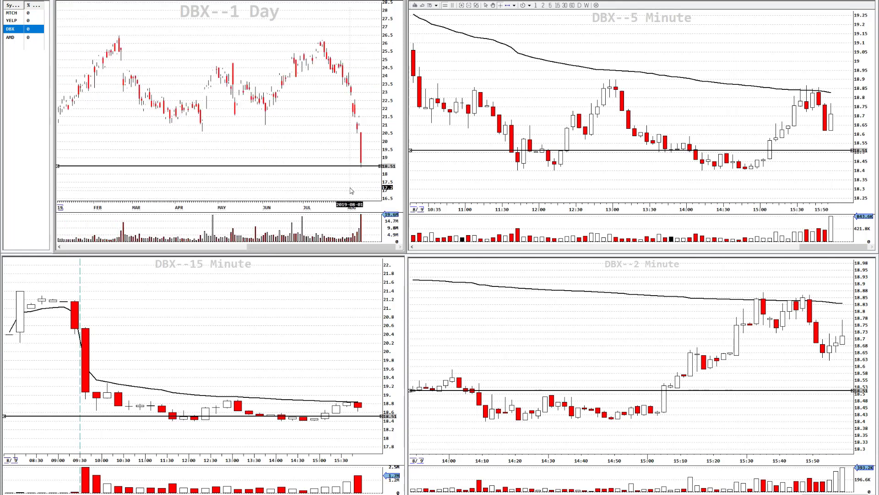
scroll(352, 191, down, 5)
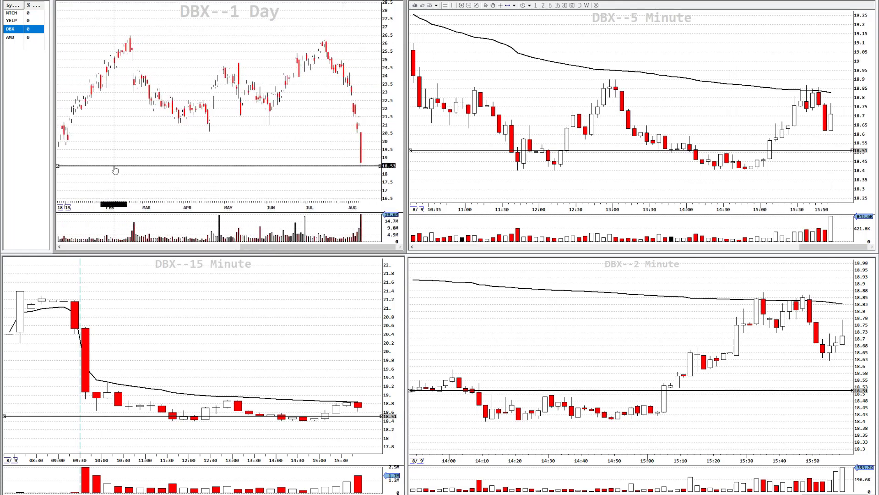
scroll(600, 178, down, 3)
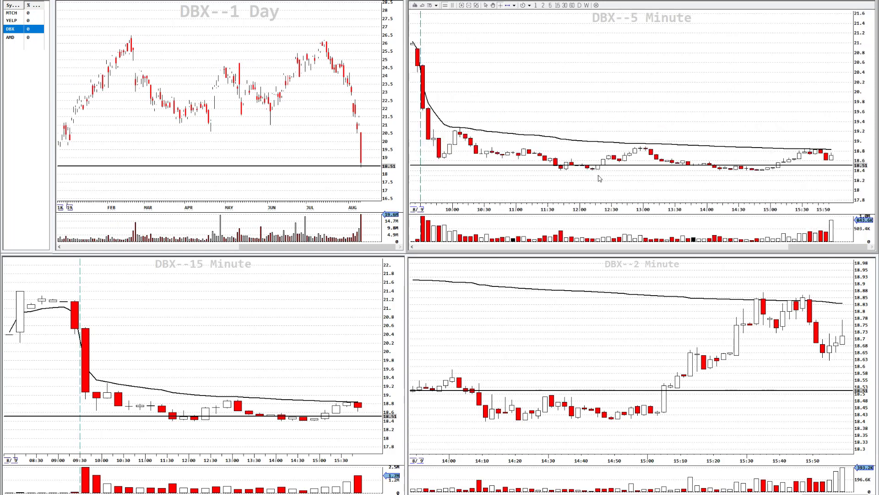
scroll(559, 174, up, 3)
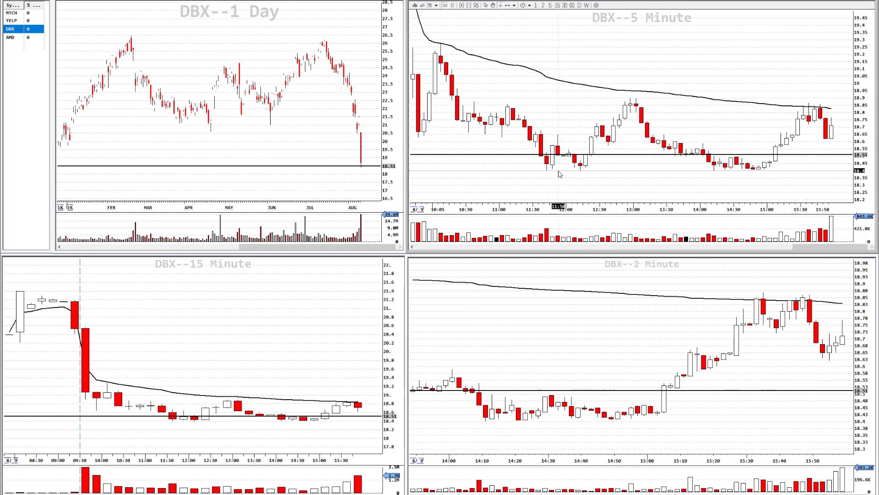
mouse_move(531, 145)
mouse_down()
mouse_move(595, 141)
mouse_move(531, 152)
mouse_move(605, 156)
mouse_move(600, 149)
mouse_up()
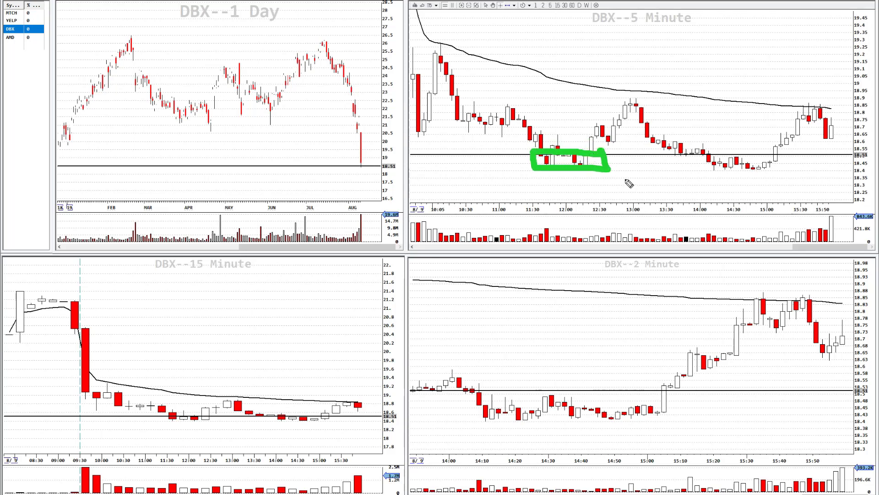
Step: Switch from DBX to AMD, mark the morning high's level across the 5-minute chart, and circle the pause near 13:00
key(Escape)
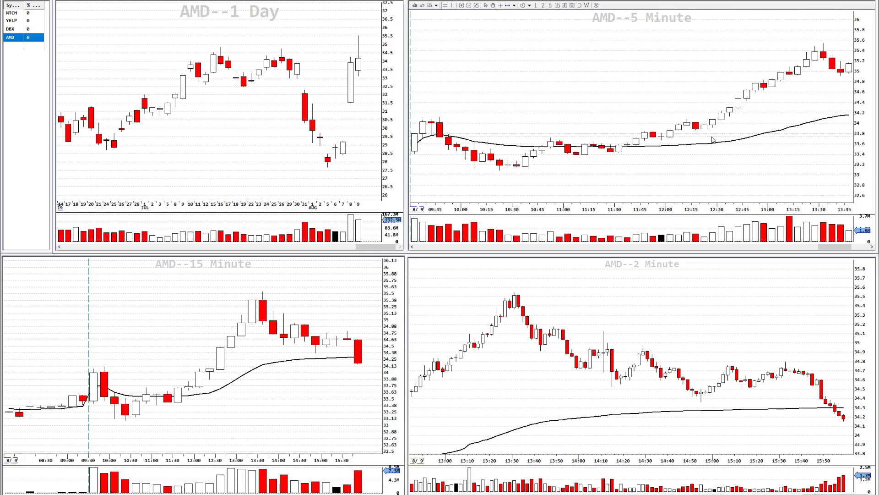
drag(430, 118, 728, 121)
mouse_move(777, 87)
mouse_down()
mouse_move(764, 79)
mouse_move(758, 103)
mouse_move(777, 84)
mouse_up()
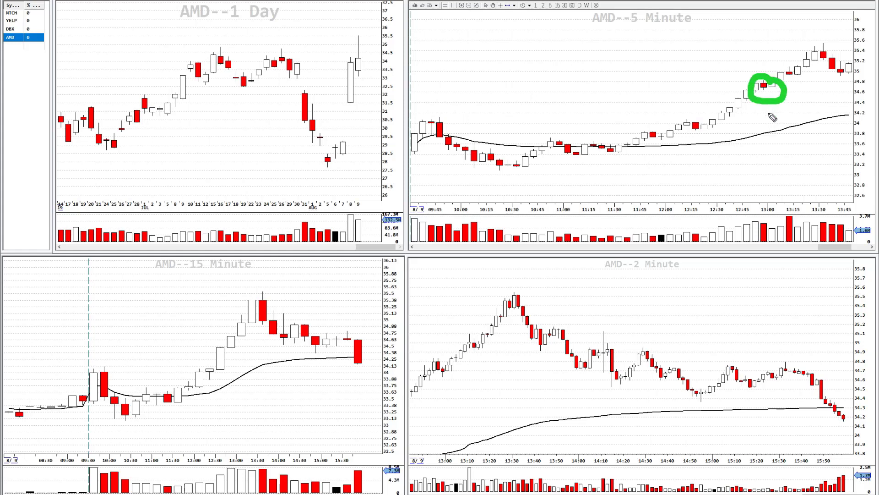
Step: Mark the 2-minute AMD chart with an arrow at about 12:50, a cross below the 13:00 pullback, and an upward arrow below the 14:00 low
scroll(515, 386, down, 2)
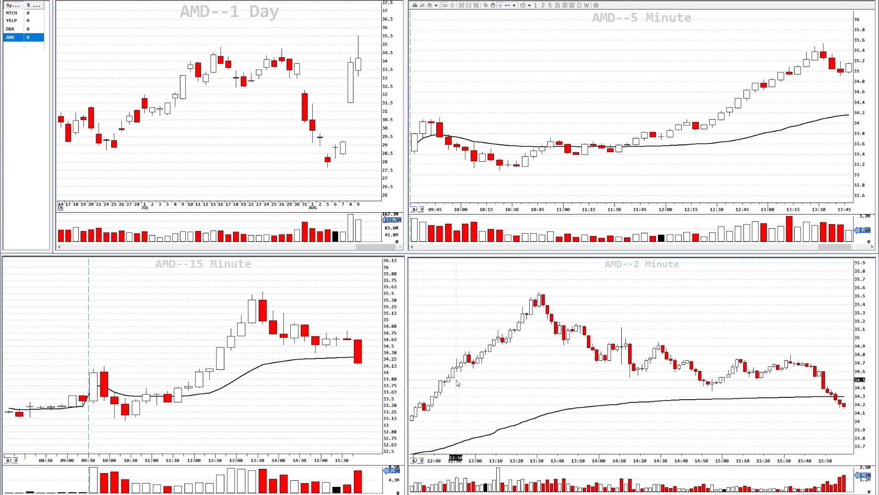
scroll(457, 383, up, 1)
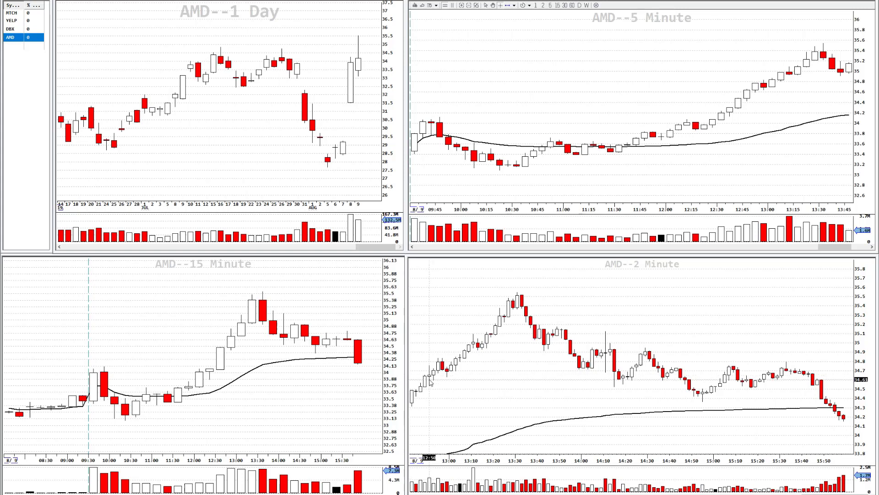
mouse_move(426, 362)
mouse_down()
mouse_move(421, 357)
mouse_move(428, 365)
mouse_up()
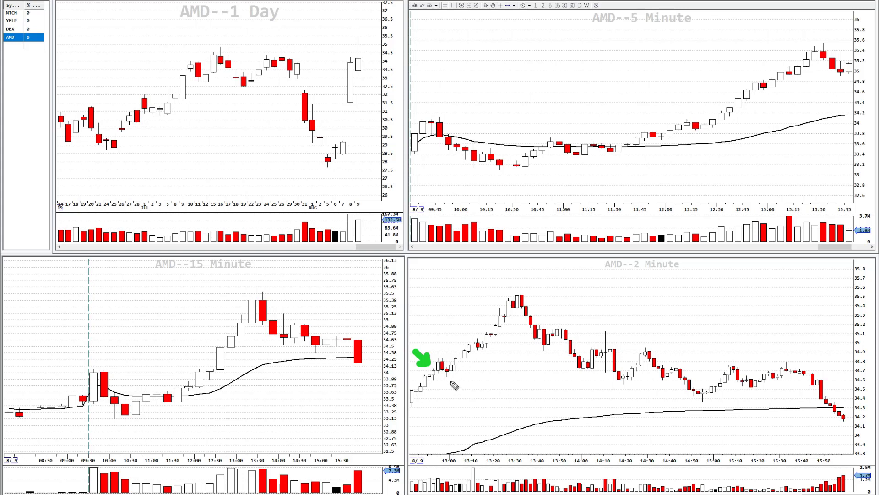
mouse_move(443, 379)
mouse_down()
mouse_move(454, 393)
mouse_move(436, 398)
mouse_up()
mouse_move(584, 371)
mouse_down()
mouse_move(582, 391)
mouse_move(594, 379)
mouse_up()
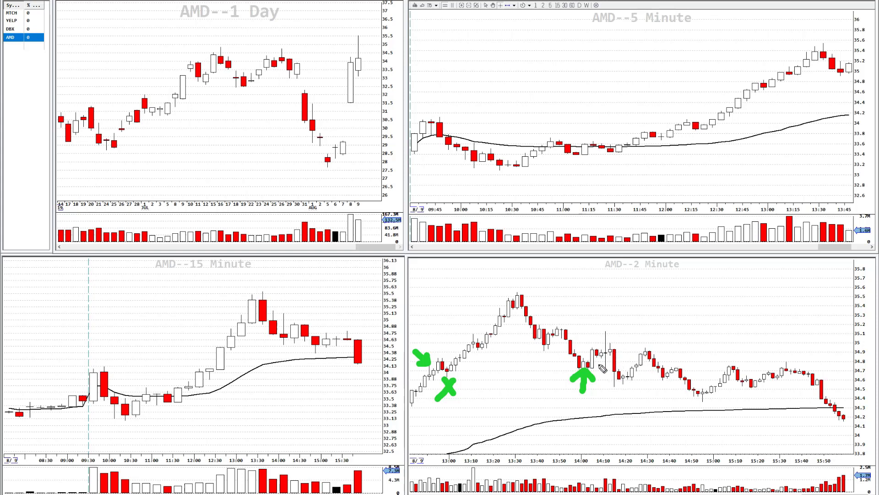
Step: Draw a level at about 34.75 across the whole 2-minute AMD chart, with downward arrows at about 14:45, 15:08 and 15:33
drag(601, 363, 695, 365)
mouse_move(681, 334)
mouse_down()
mouse_move(678, 352)
mouse_move(707, 365)
mouse_move(817, 364)
mouse_up()
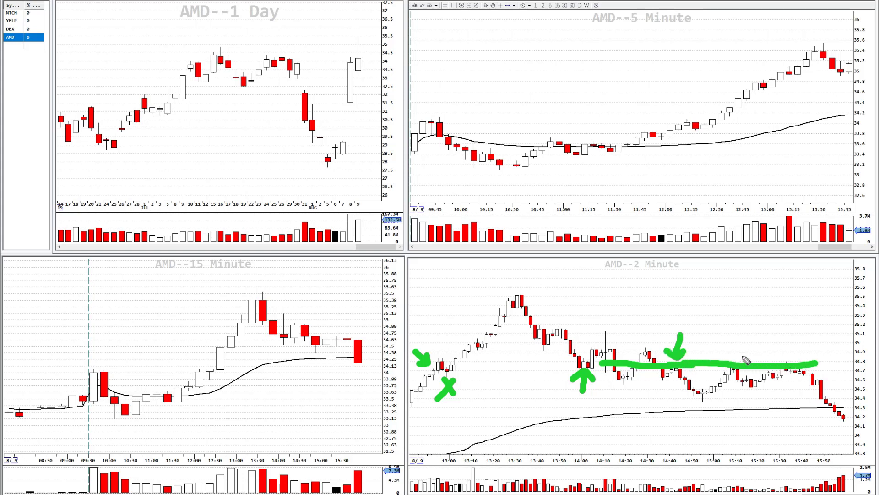
mouse_move(731, 335)
mouse_down()
mouse_move(730, 364)
mouse_move(739, 353)
mouse_up()
drag(784, 329, 787, 362)
mouse_move(769, 351)
mouse_down()
mouse_move(787, 364)
mouse_move(799, 350)
mouse_up()
drag(432, 370, 611, 365)
drag(817, 365, 853, 363)
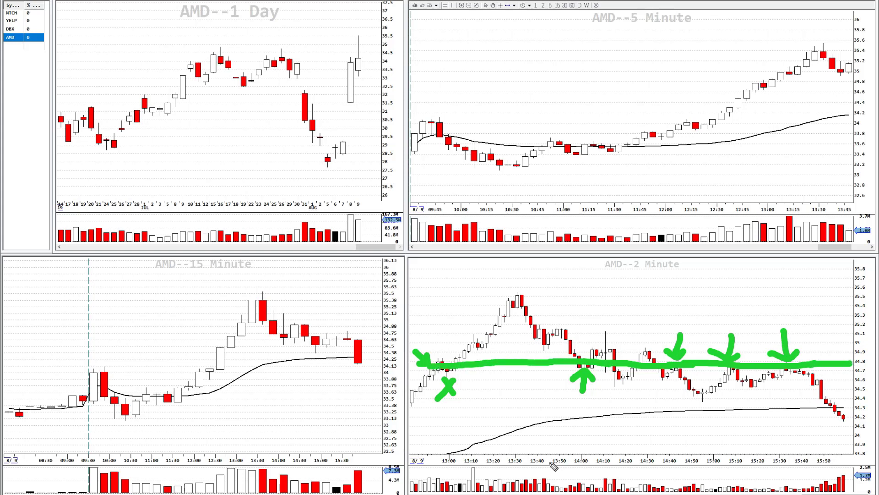
Step: Extend the 12:50 arrow, cross the dips near 14:20 and 14:35, draw an arrow along the selloff after 15:40, and clear the drawings
drag(411, 343, 426, 361)
mouse_move(624, 390)
mouse_down()
mouse_move(628, 375)
mouse_move(664, 389)
mouse_up()
drag(663, 374, 652, 389)
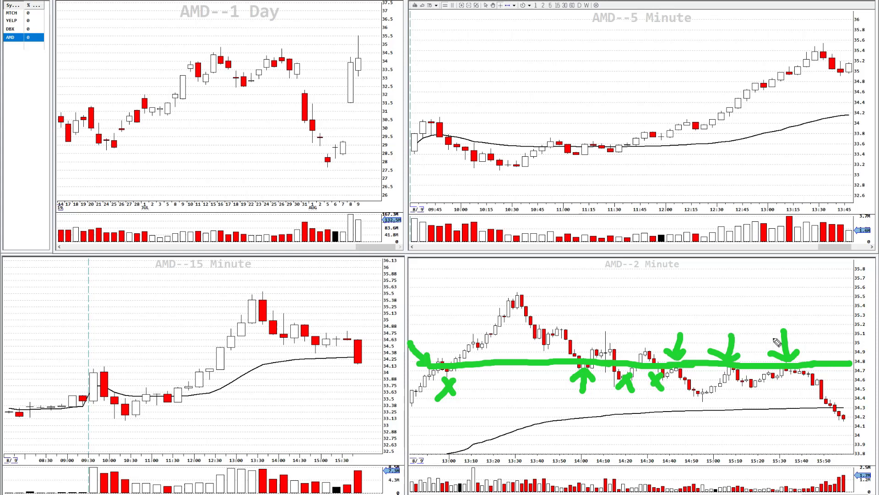
drag(802, 372, 859, 432)
drag(859, 433, 836, 428)
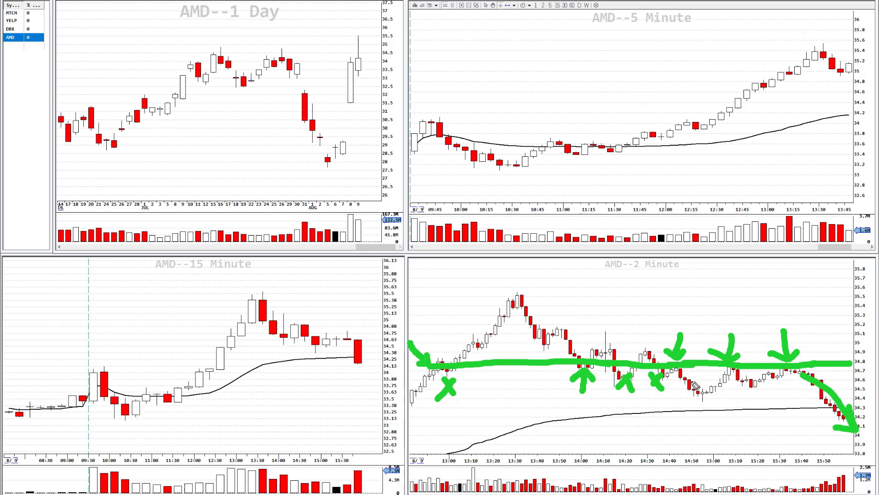
key(e)
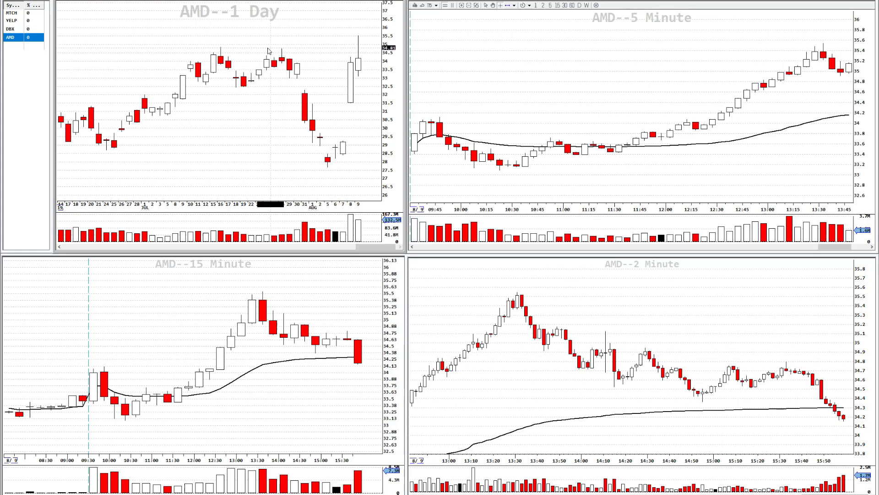
Step: Place a horizontal line at 34.76 across the two July highs on the daily AMD chart and mark each high with a downward arrow
click(222, 48)
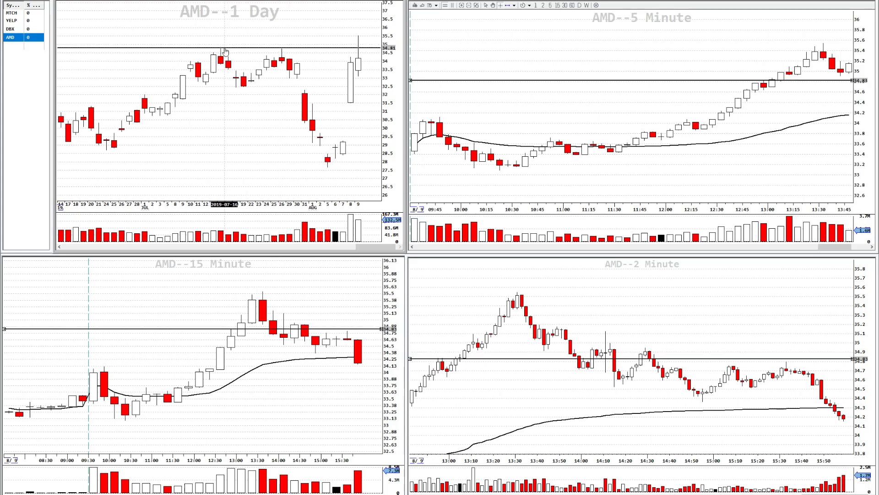
click(279, 49)
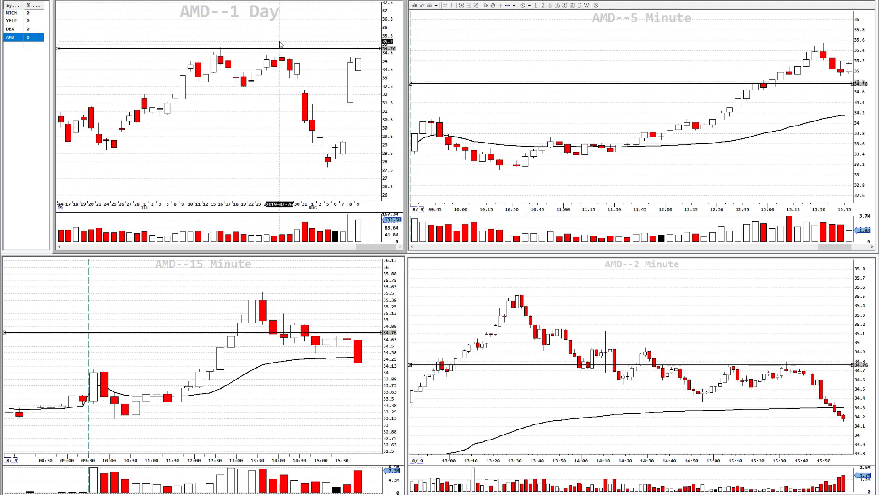
mouse_move(213, 28)
mouse_down()
mouse_move(222, 42)
mouse_move(230, 34)
mouse_up()
drag(282, 23, 280, 46)
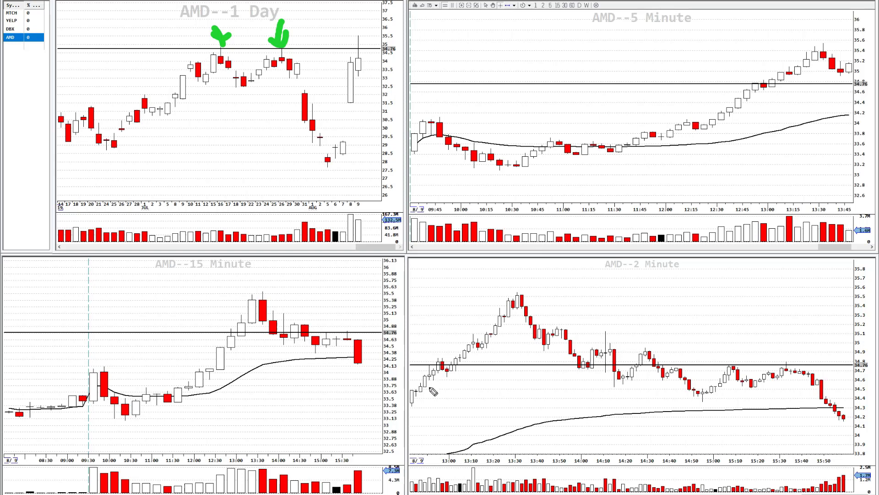
Step: Mark the 34.76 line on the 2-minute AMD chart with an arrow at about 12:50, a cross at 13:00, and an arrow near 15:10
mouse_move(418, 345)
mouse_down()
mouse_move(424, 362)
mouse_move(430, 352)
mouse_move(457, 373)
mouse_up()
drag(457, 354, 439, 375)
mouse_move(739, 336)
mouse_down()
mouse_move(742, 364)
mouse_move(753, 350)
mouse_up()
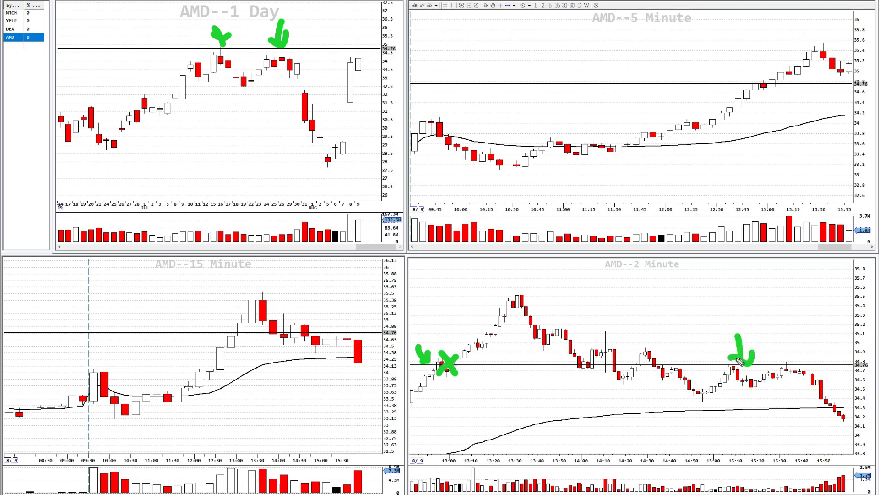
Step: Add downward arrows at about 14:45 and 15:42 on the 2-minute AMD chart and circle the price action below the 34.76 line from about 14:18
mouse_move(680, 344)
mouse_down()
mouse_move(685, 361)
mouse_move(697, 349)
mouse_up()
drag(804, 337, 818, 361)
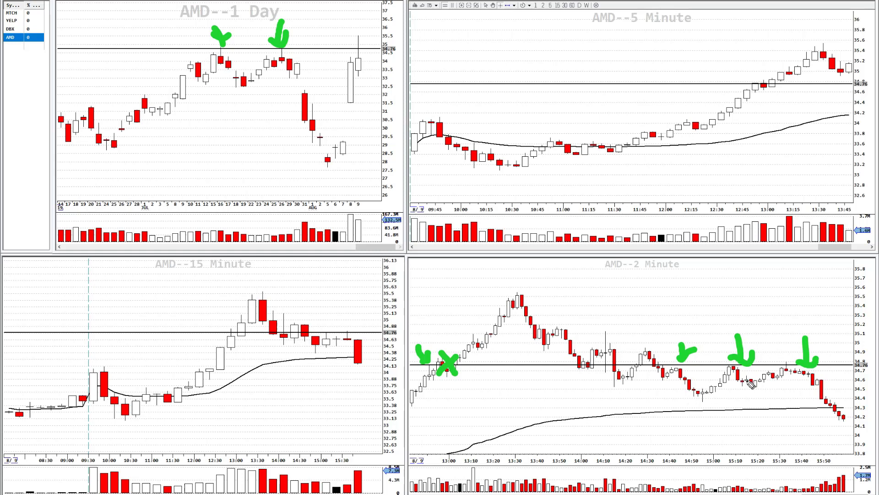
mouse_move(851, 369)
mouse_down()
mouse_move(751, 362)
mouse_move(618, 382)
mouse_move(849, 369)
mouse_up()
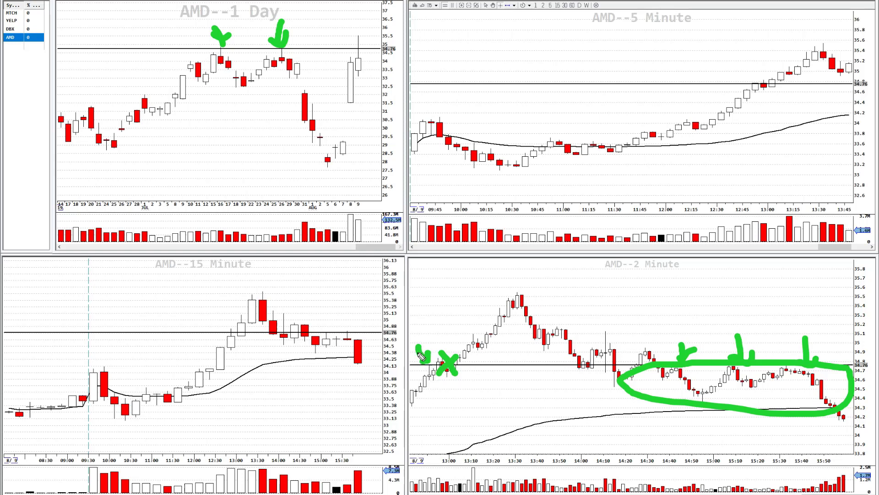
Step: Circle the swings around the 34.76 line from about 13:50 to 14:50, trace the zigzag from 14:35 into the close, and clear the drawings
drag(420, 354, 426, 360)
mouse_move(609, 359)
mouse_down()
mouse_move(554, 368)
mouse_move(612, 361)
mouse_up()
mouse_move(698, 354)
mouse_down()
mouse_move(564, 349)
mouse_move(667, 376)
mouse_move(696, 356)
mouse_up()
mouse_move(548, 342)
mouse_down()
mouse_move(595, 365)
mouse_move(671, 371)
mouse_move(692, 359)
mouse_up()
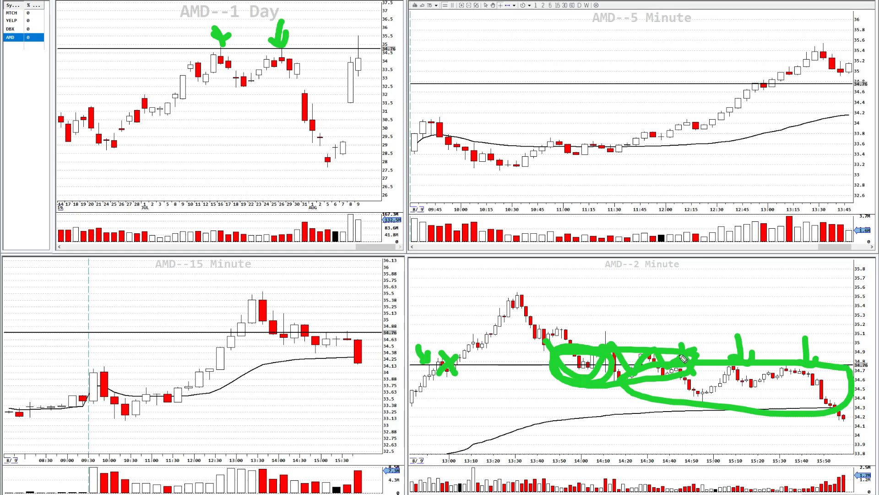
mouse_move(660, 373)
mouse_down()
mouse_move(699, 395)
mouse_move(785, 377)
mouse_move(846, 418)
mouse_up()
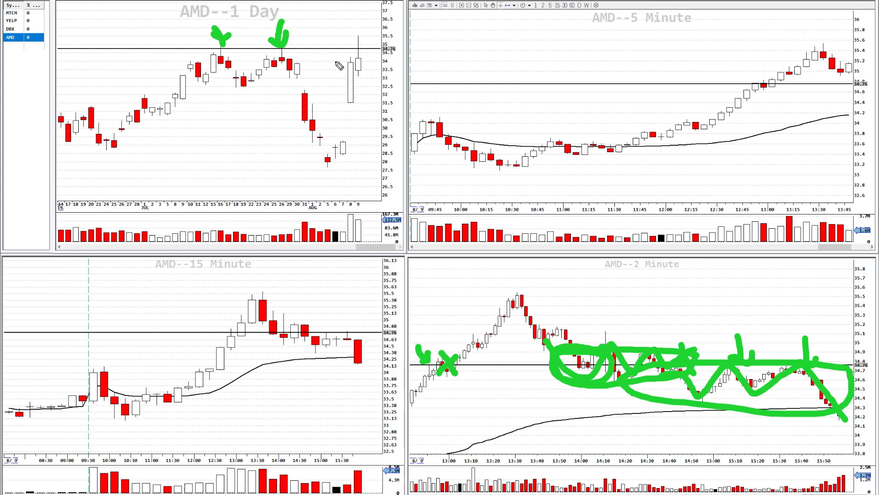
key(Escape)
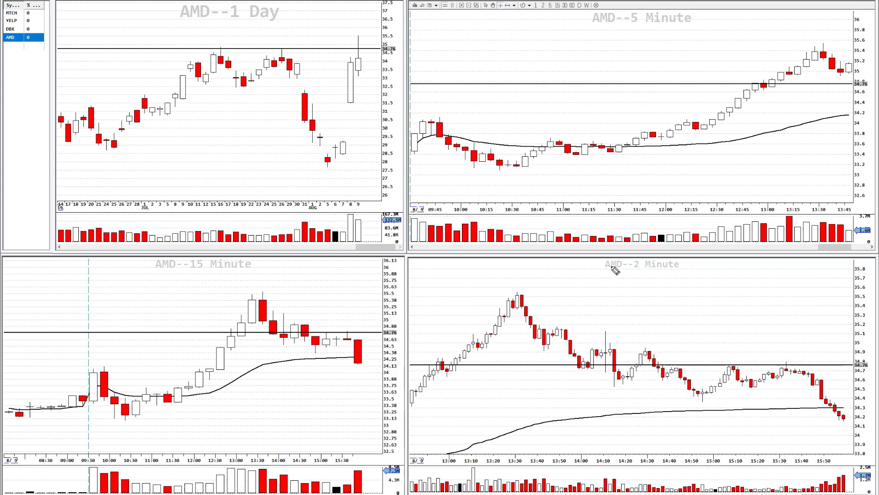
scroll(586, 346, down, 3)
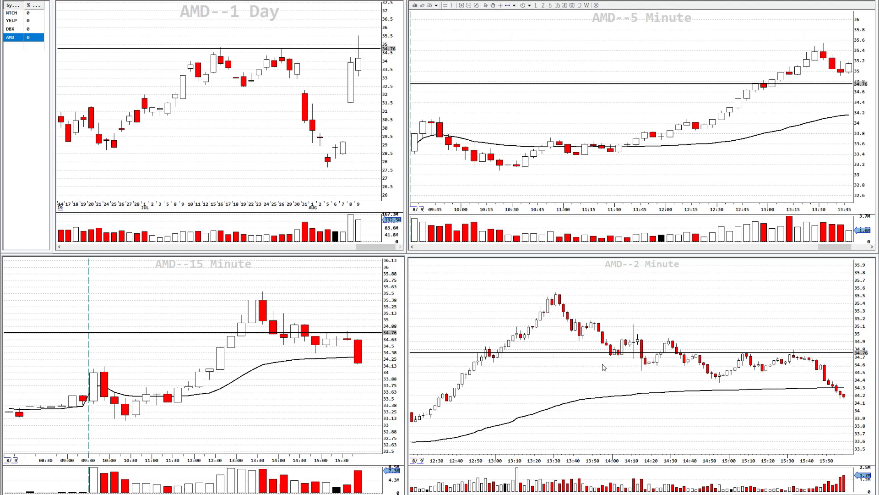